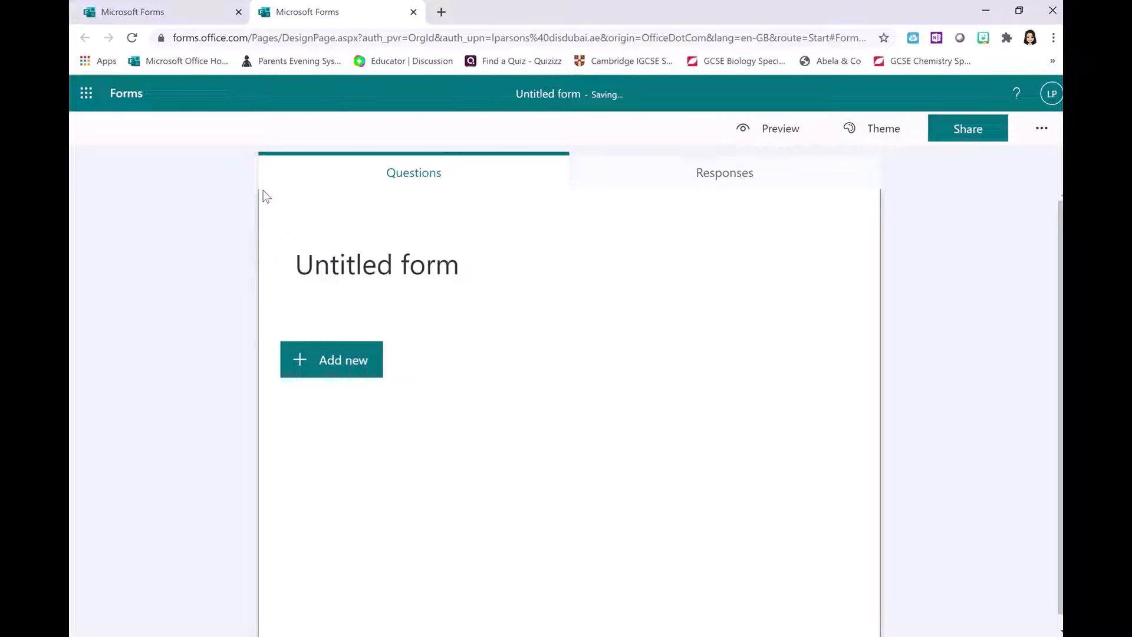
# - Title the form 'Sustainability in DIS' and bring up the new-question types
pyautogui.click(337, 265)
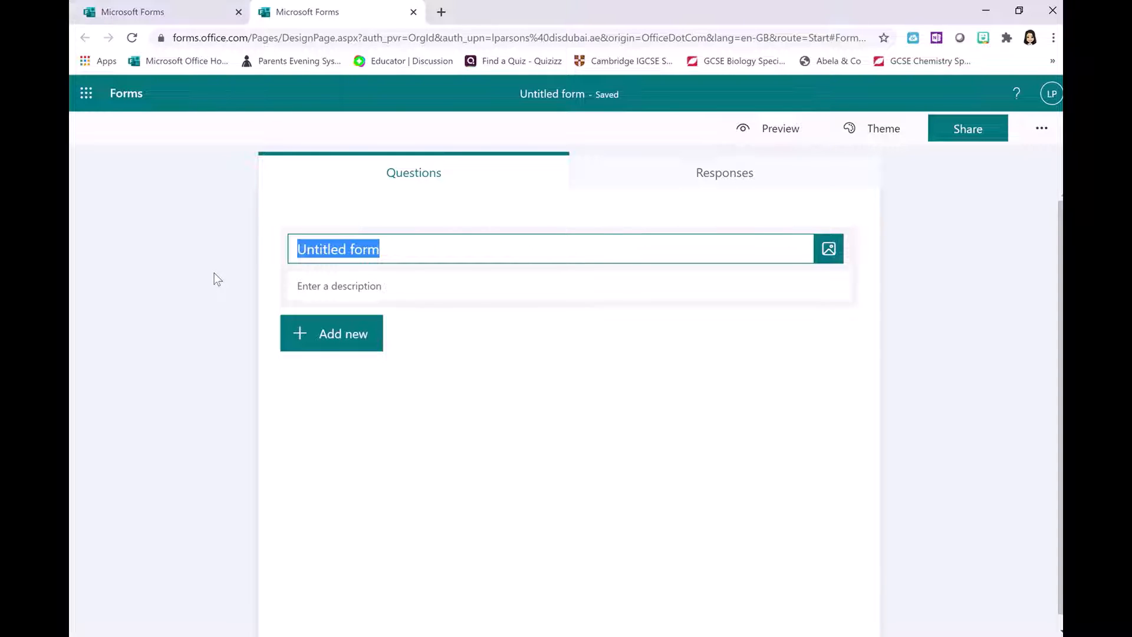
pyautogui.write('Sus')
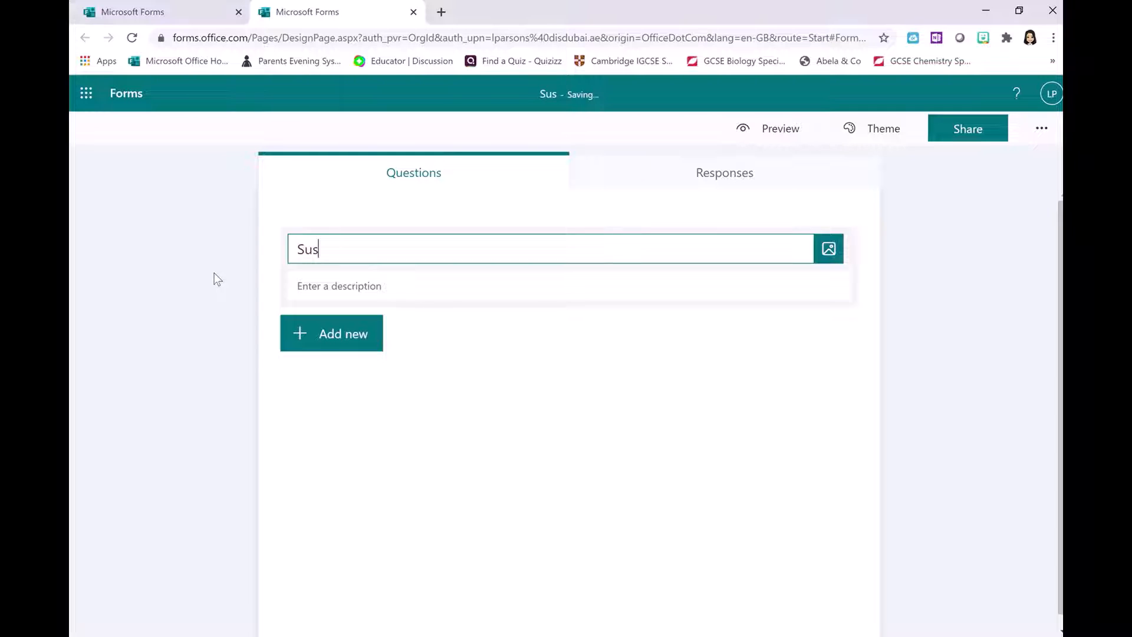
pyautogui.write('taina')
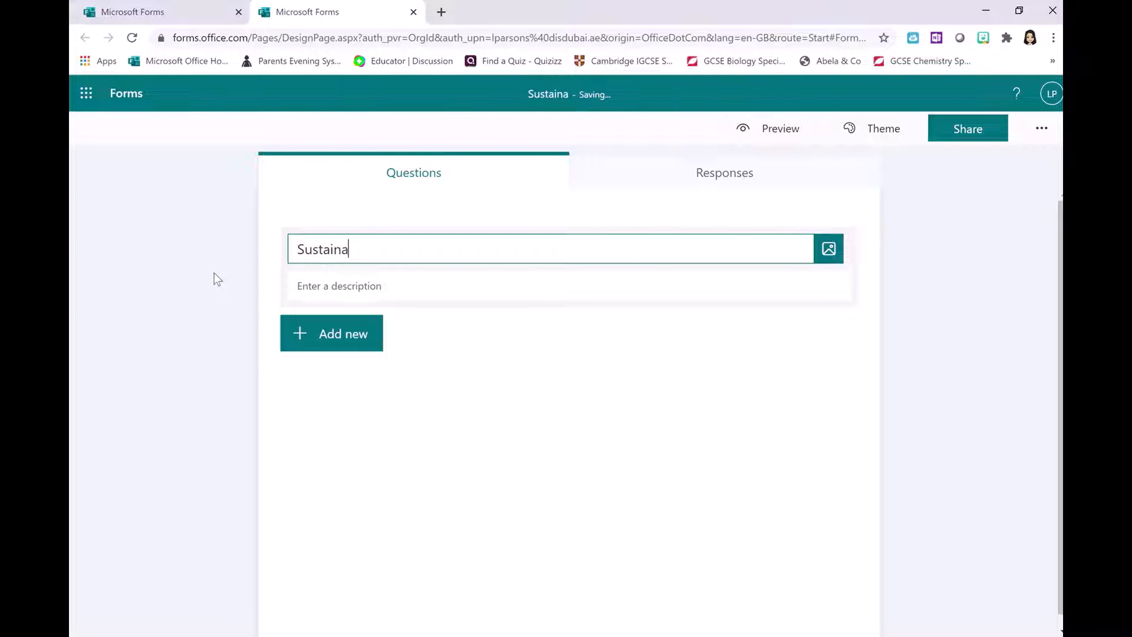
pyautogui.write('bility i')
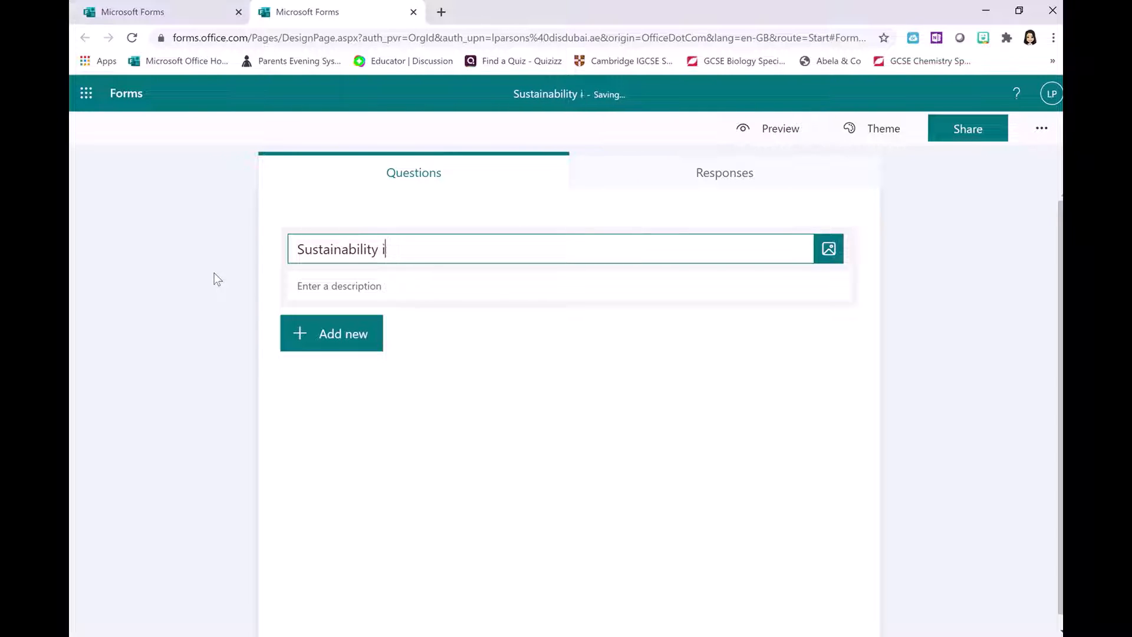
pyautogui.write('n DIS')
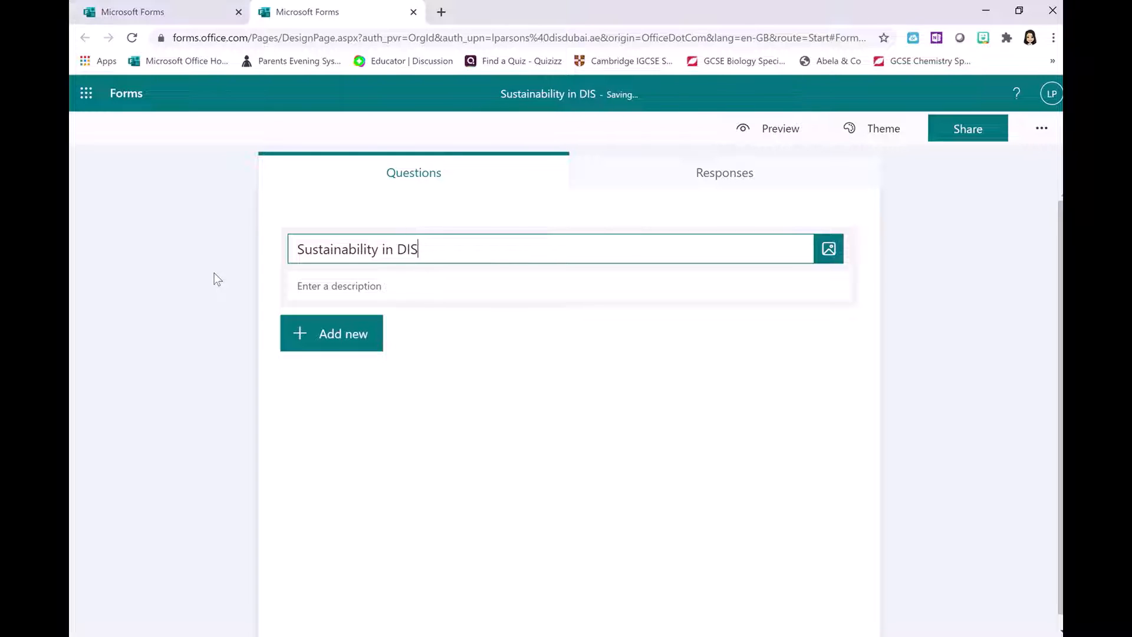
pyautogui.click(216, 279)
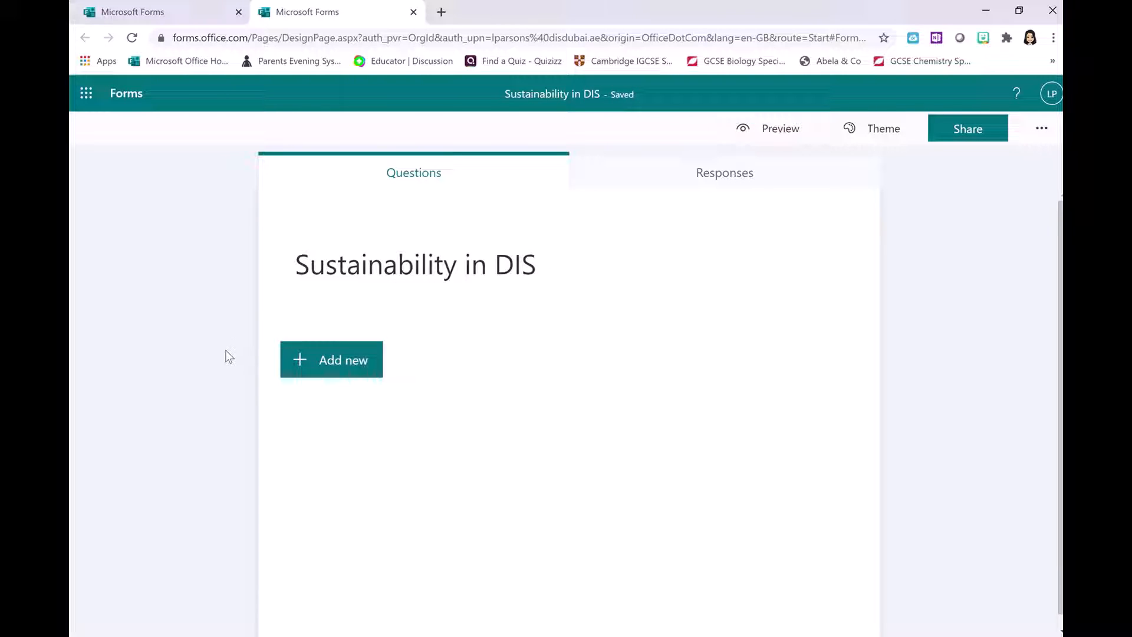
pyautogui.click(300, 360)
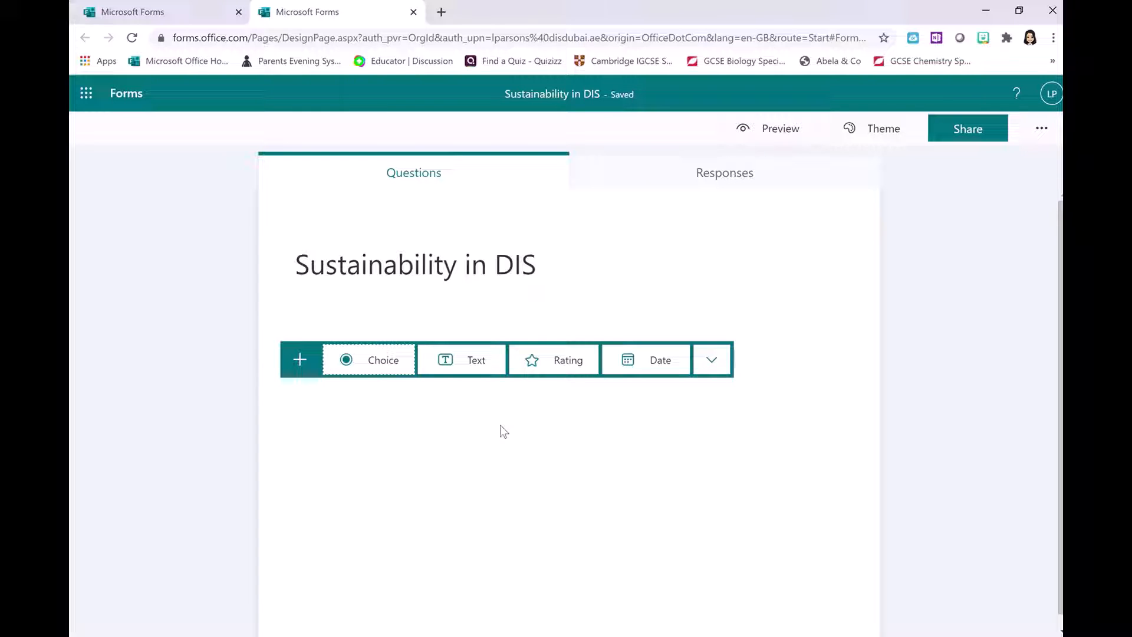
# - Insert a Choice question as question 1 with default Option 1 and Option 2
pyautogui.click(380, 367)
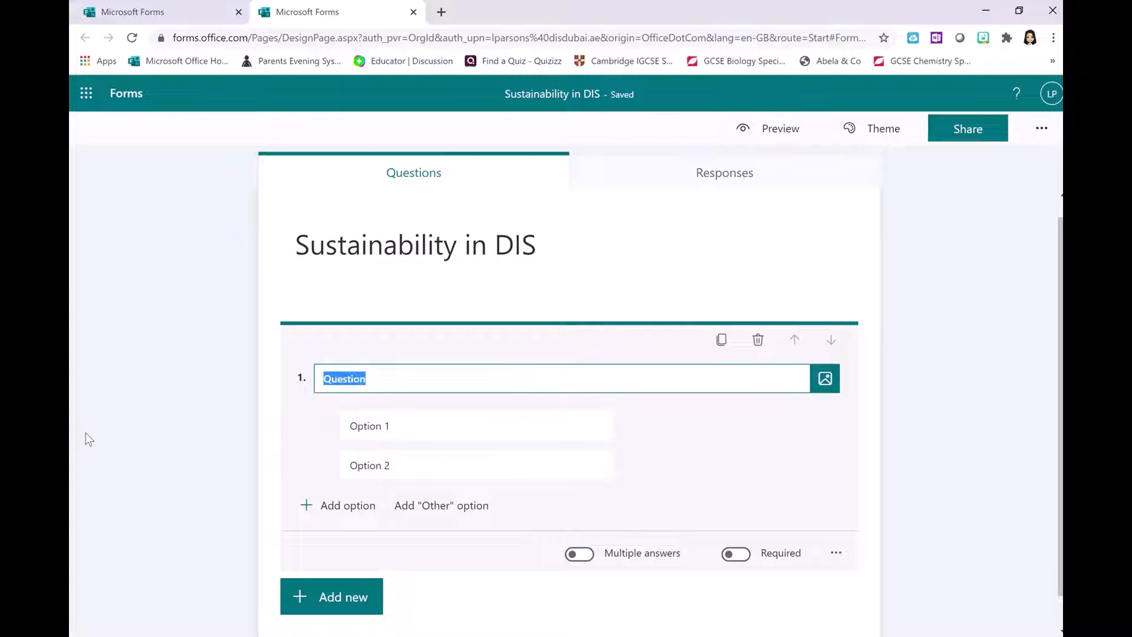
# - Word question 1 as 'How many ways do you get to school?'
pyautogui.write('What')
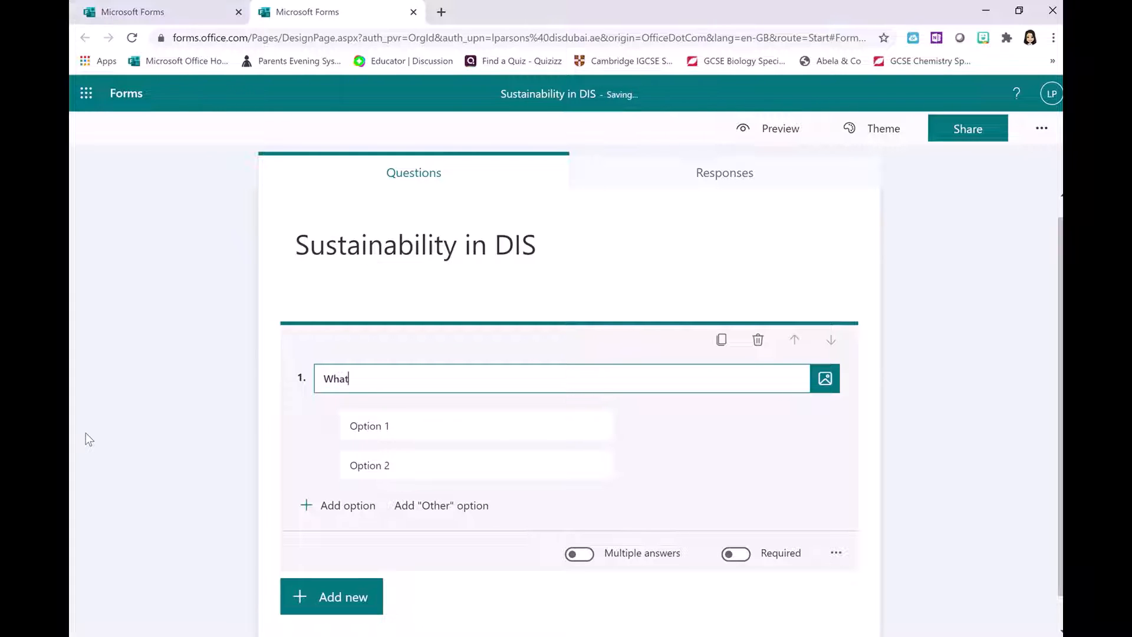
pyautogui.write(' year group are you in?')
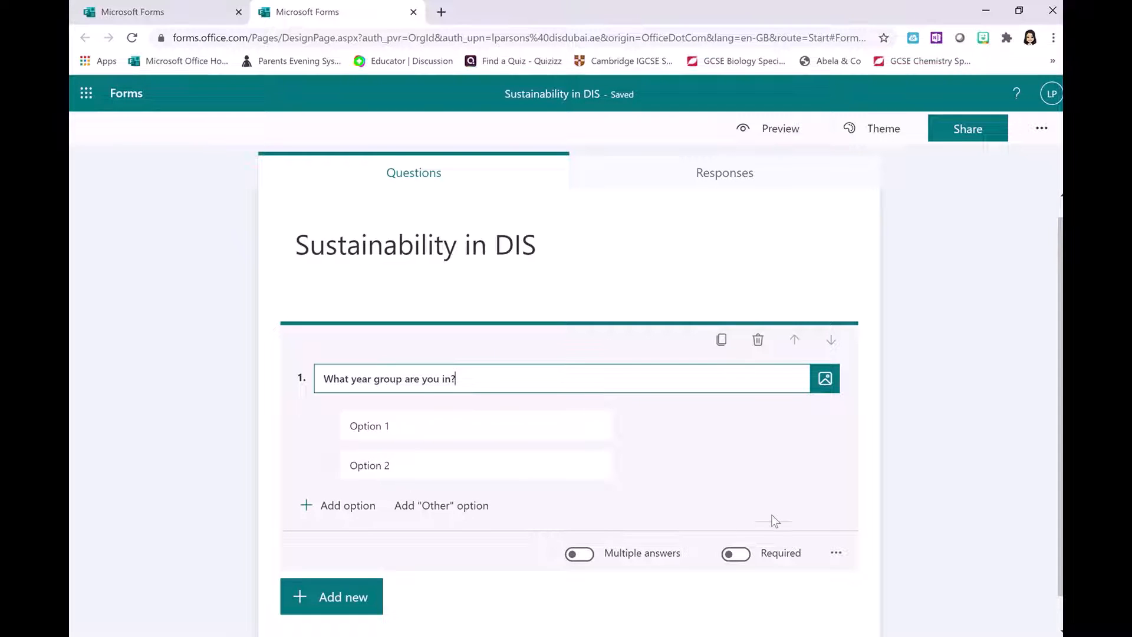
pyautogui.moveTo(488, 380); pyautogui.dragTo(351, 378)
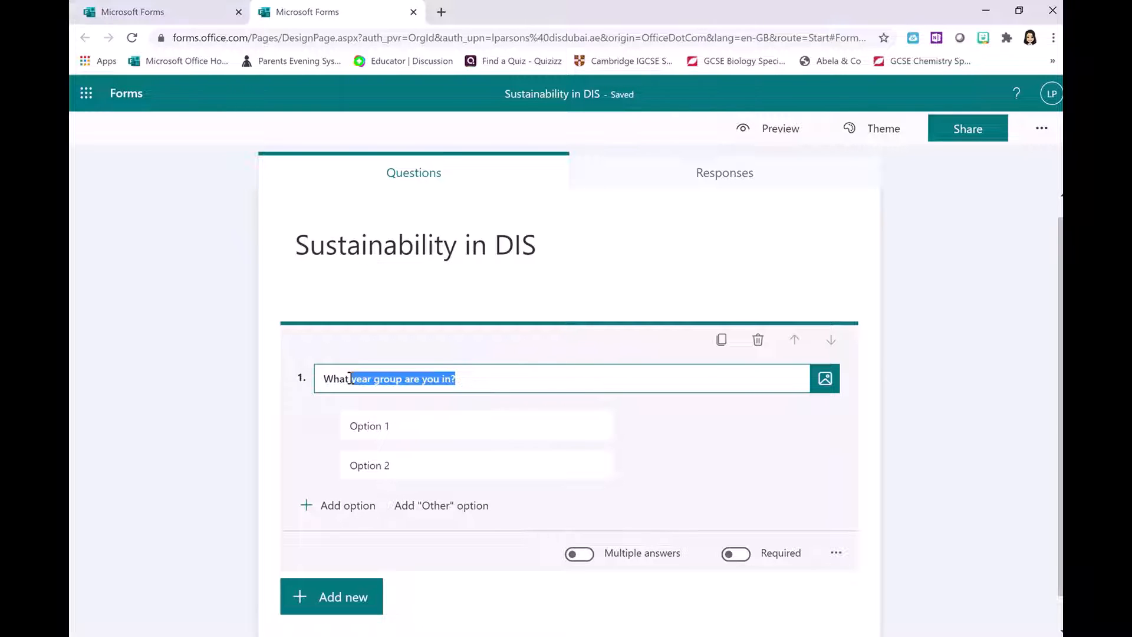
pyautogui.press('BackSpace')
pyautogui.press('BackSpace')
pyautogui.press('BackSpace')
pyautogui.press('BackSpace')
pyautogui.press('BackSpace')
pyautogui.press('BackSpace')
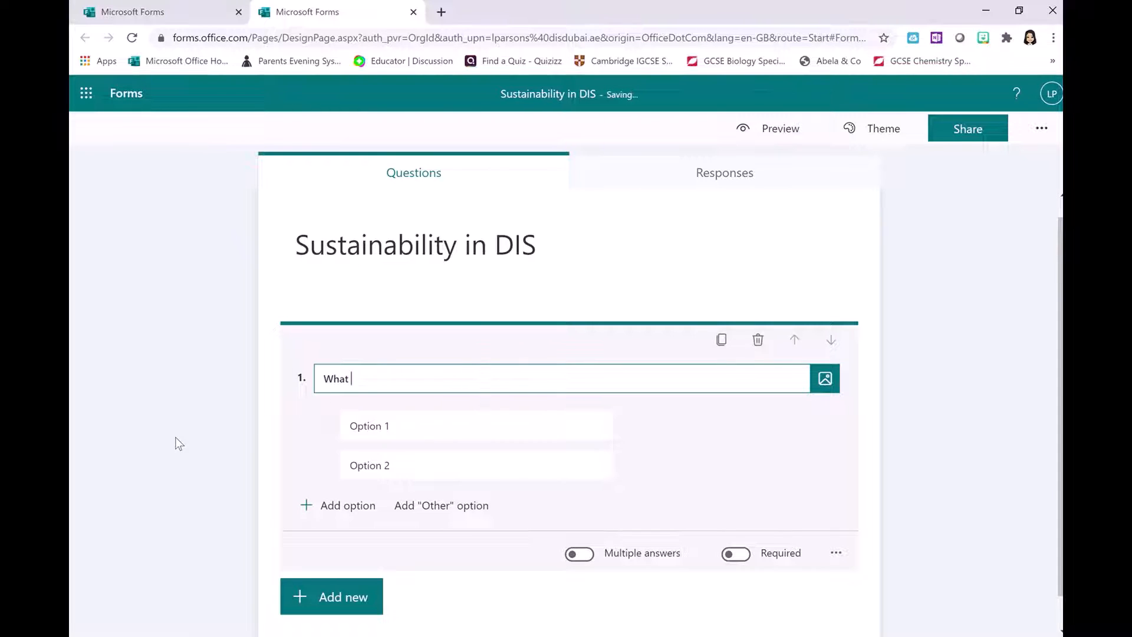
pyautogui.write('How many ways do you ')
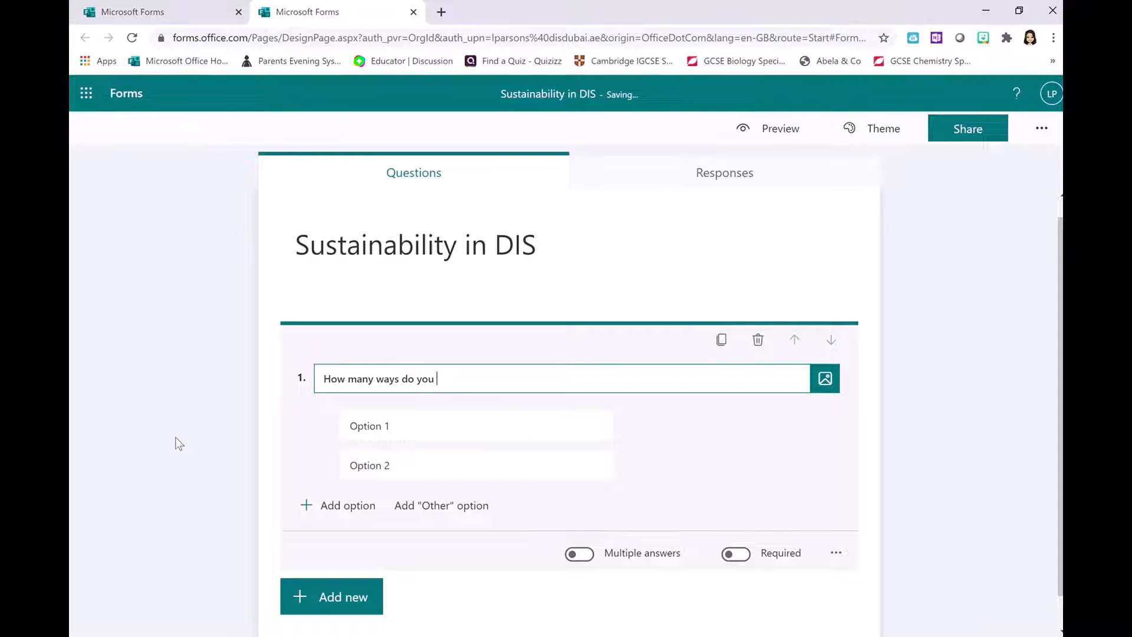
pyautogui.write('get to school?')
# - Make question 1 required, keeping it to a single answer
pyautogui.click(584, 555)
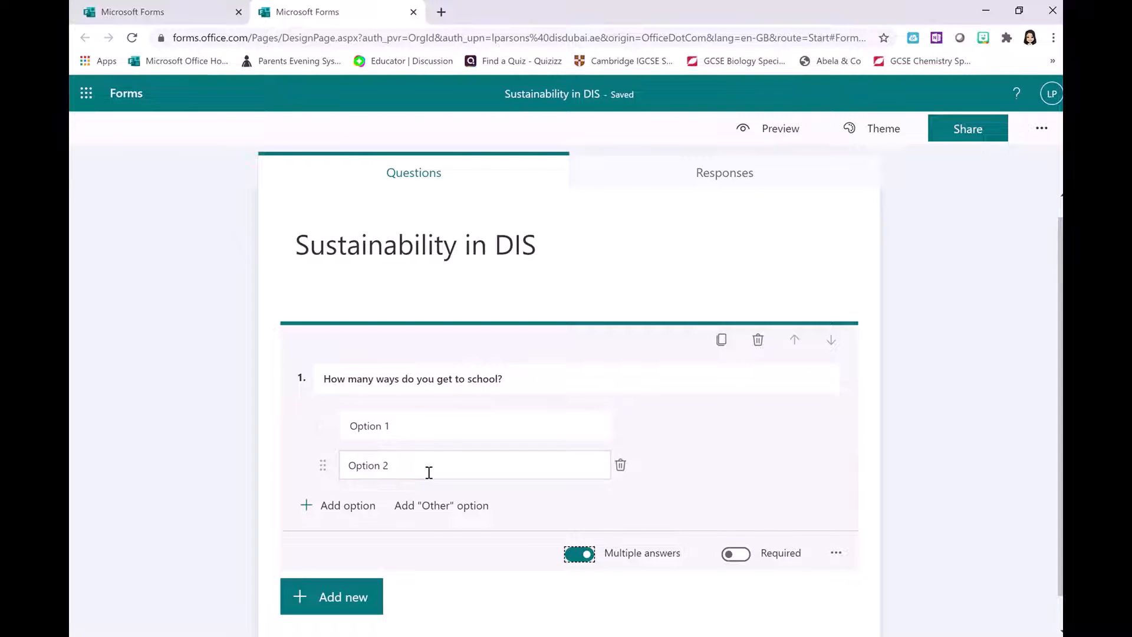
pyautogui.click(585, 554)
pyautogui.click(741, 554)
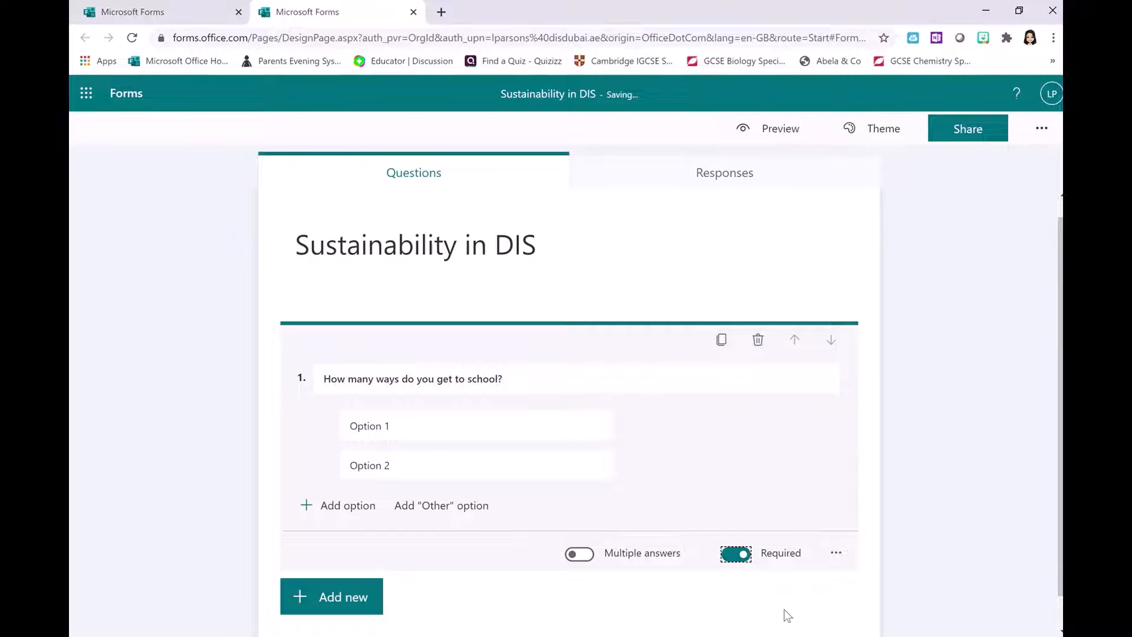
pyautogui.click(838, 555)
pyautogui.click(1004, 479)
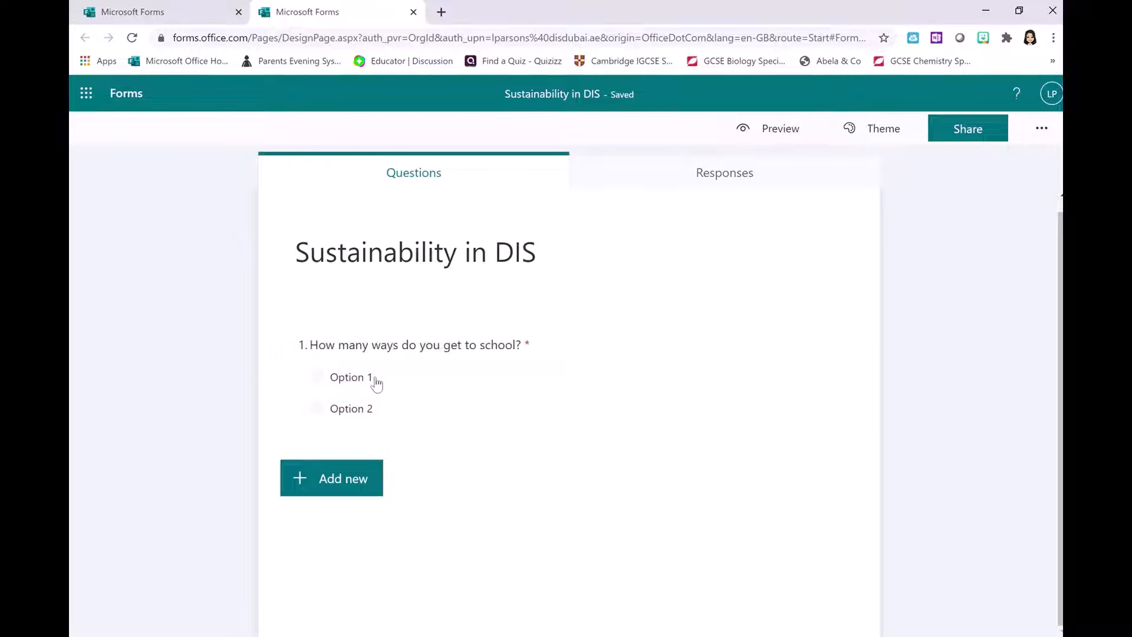
# - Add long-answer Text question 2: 'Your opinion on how effective your choice of transport is?'
pyautogui.click(349, 488)
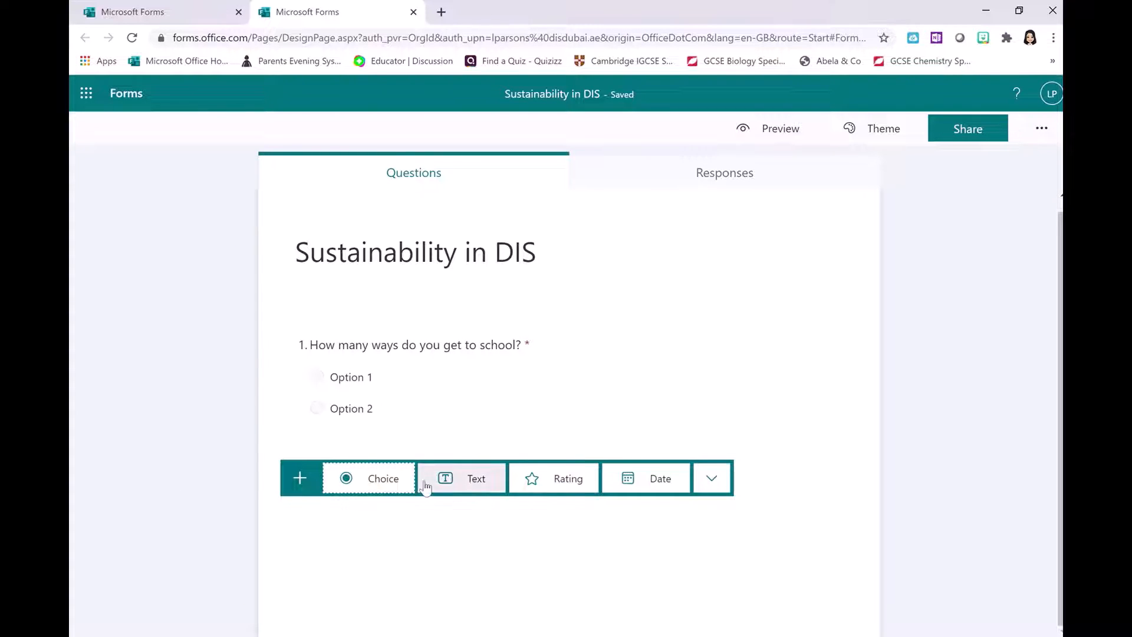
pyautogui.click(462, 482)
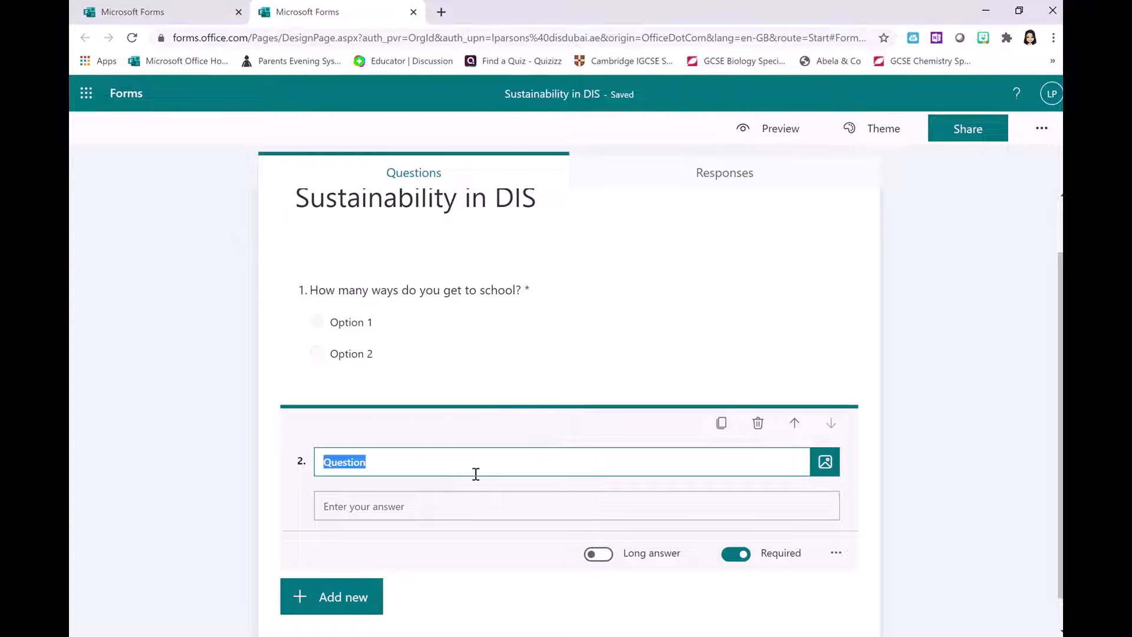
pyautogui.write('Opin')
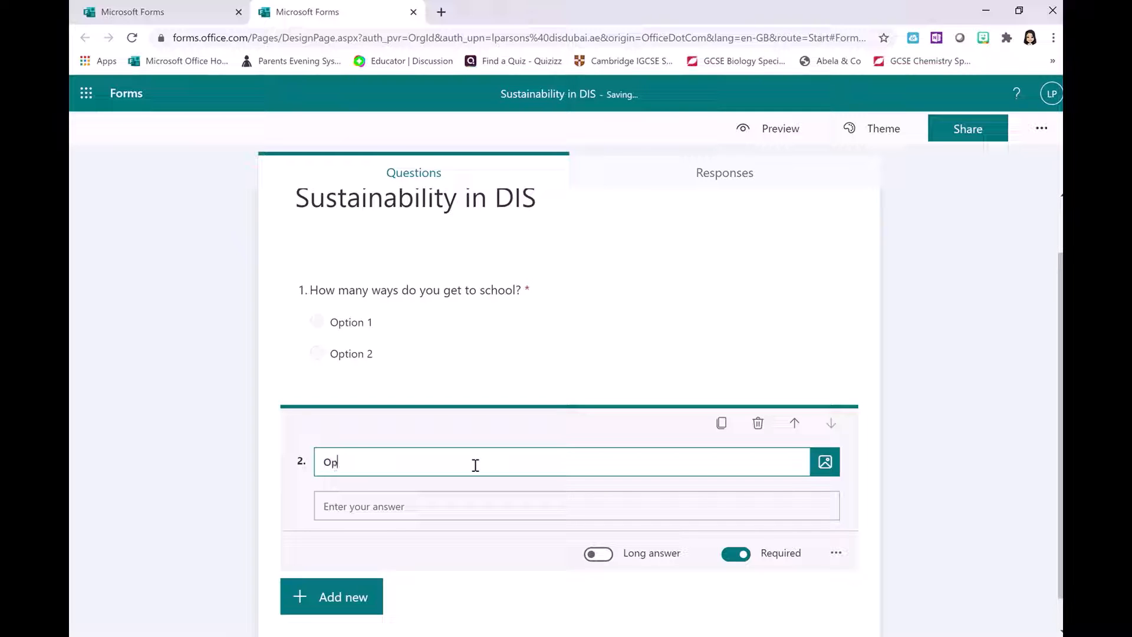
pyautogui.press('BackSpace')
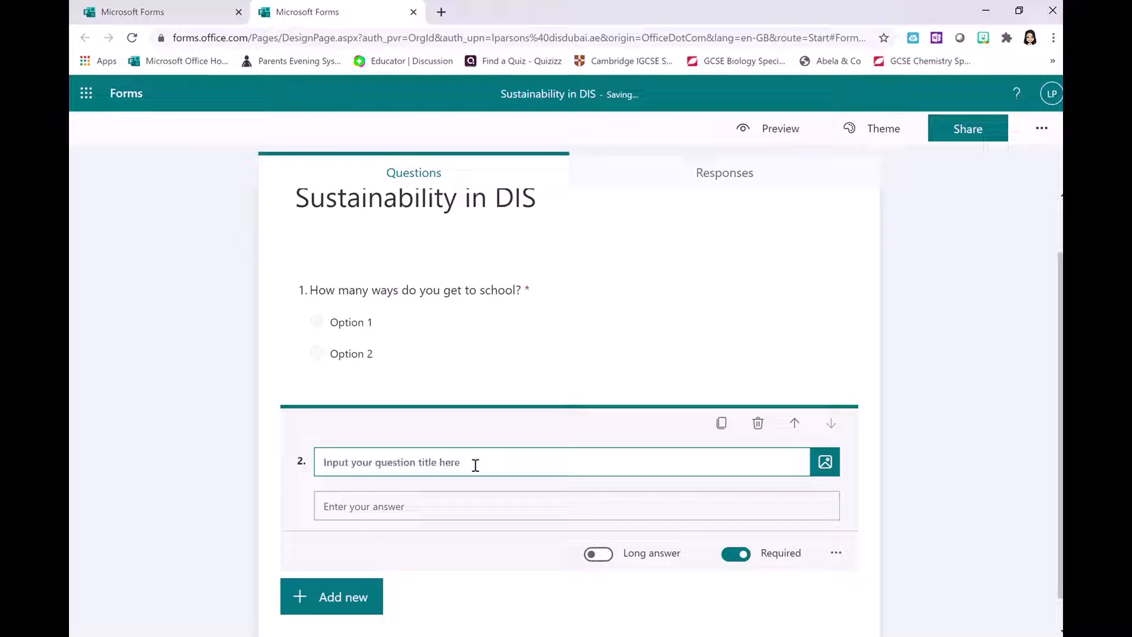
pyautogui.write('Your opinio')
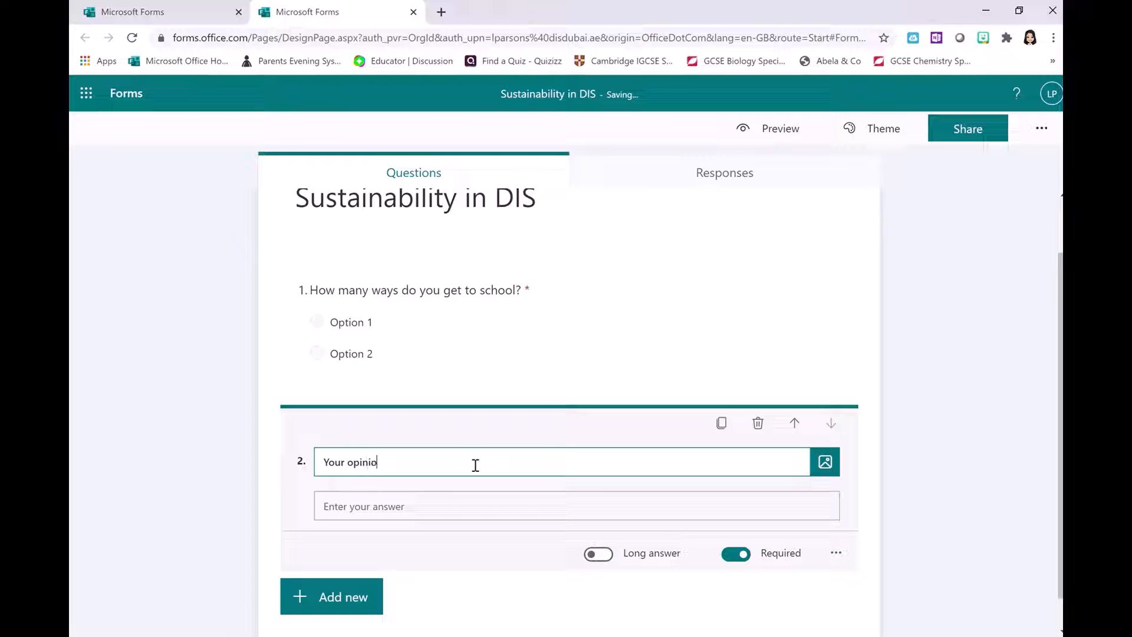
pyautogui.write('n on how effective your choice of tr')
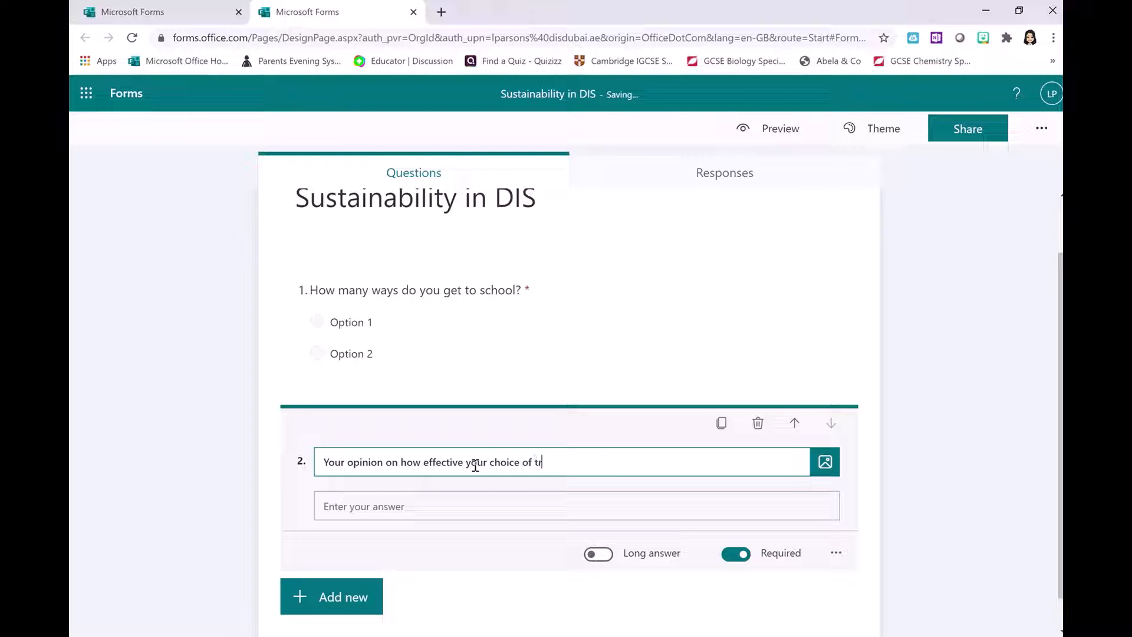
pyautogui.write('ansport is?')
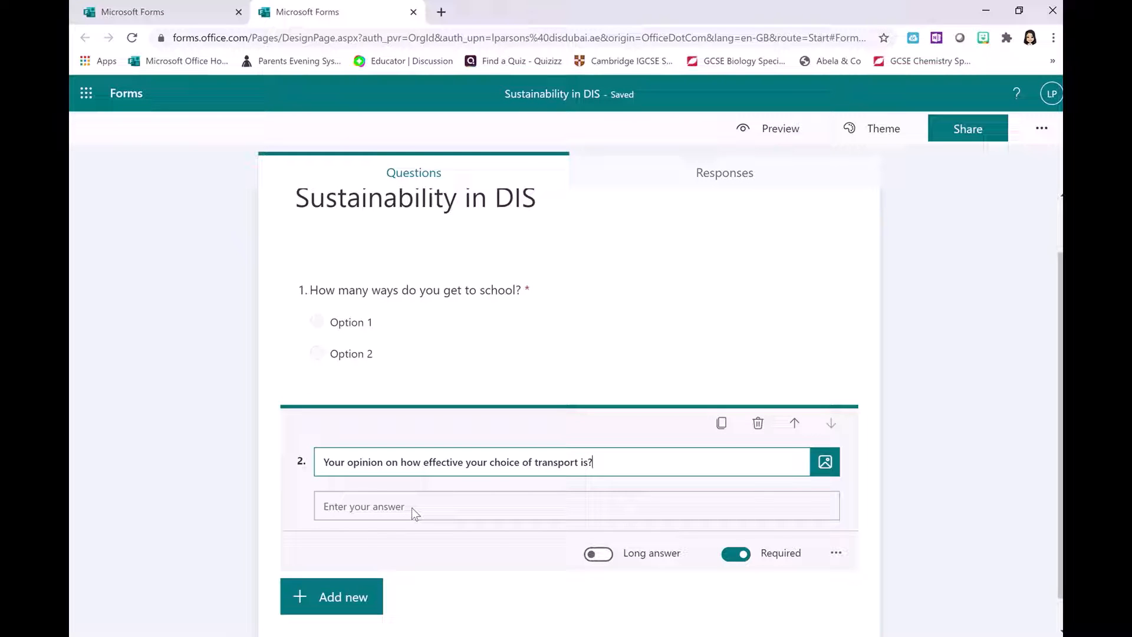
pyautogui.click(598, 554)
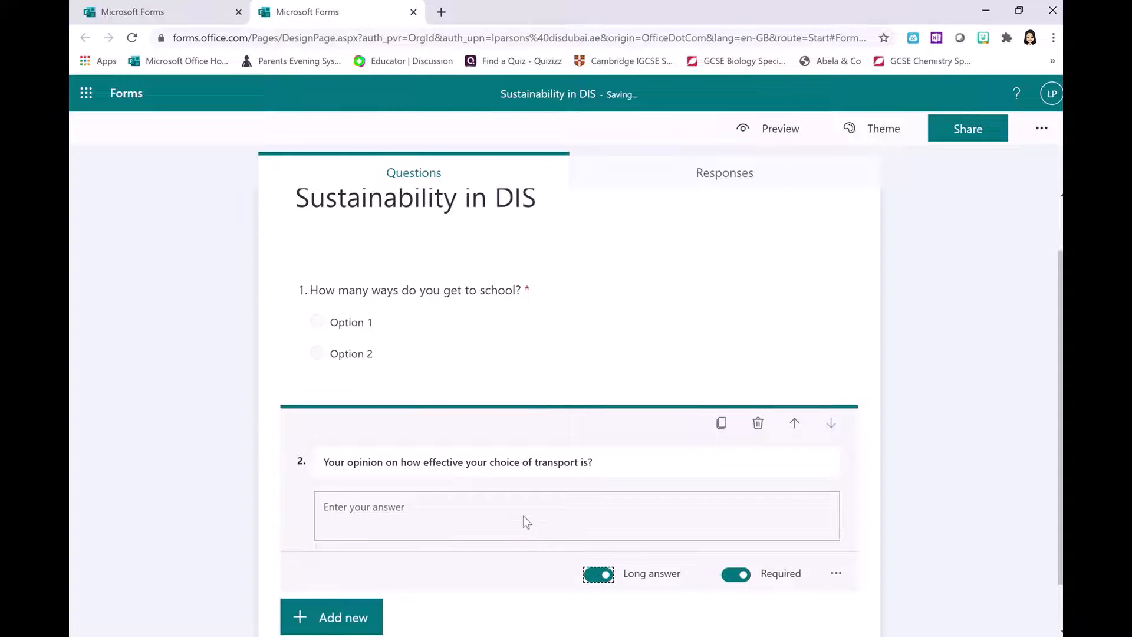
# - Switch question 2 back to a short answer and bring up the next question types
pyautogui.click(593, 578)
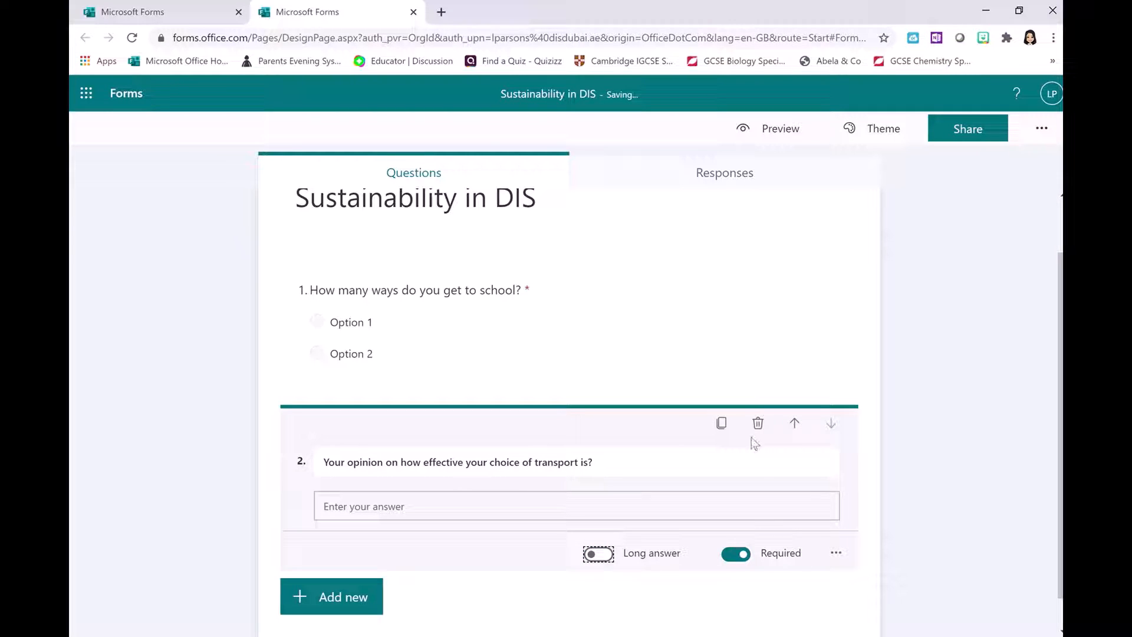
pyautogui.click(366, 593)
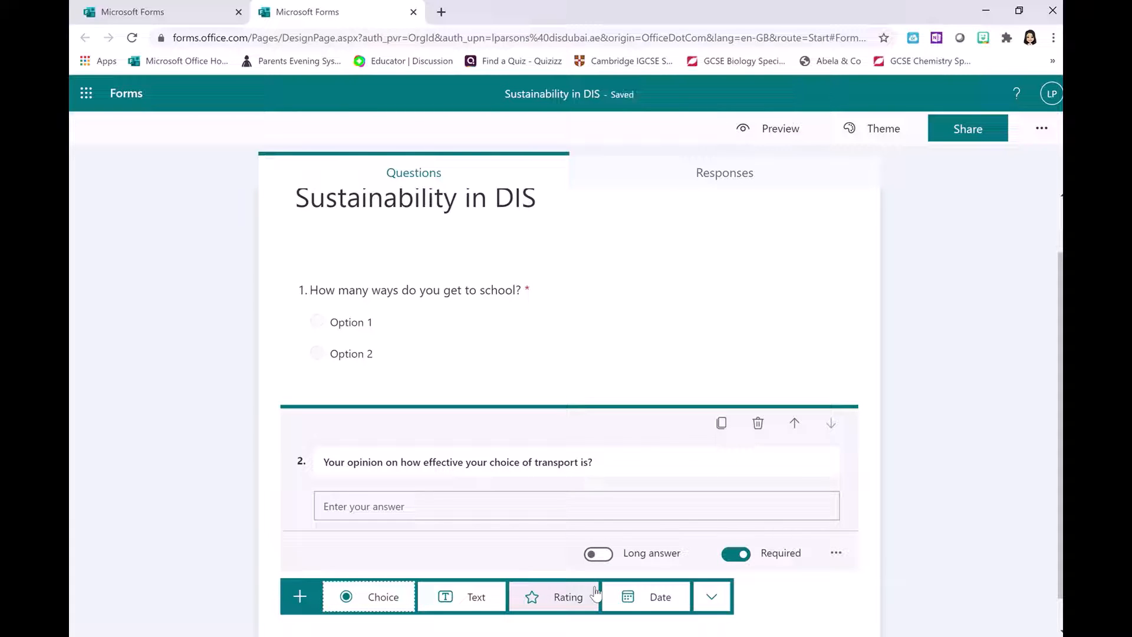
pyautogui.scroll(-1, 254, 501)
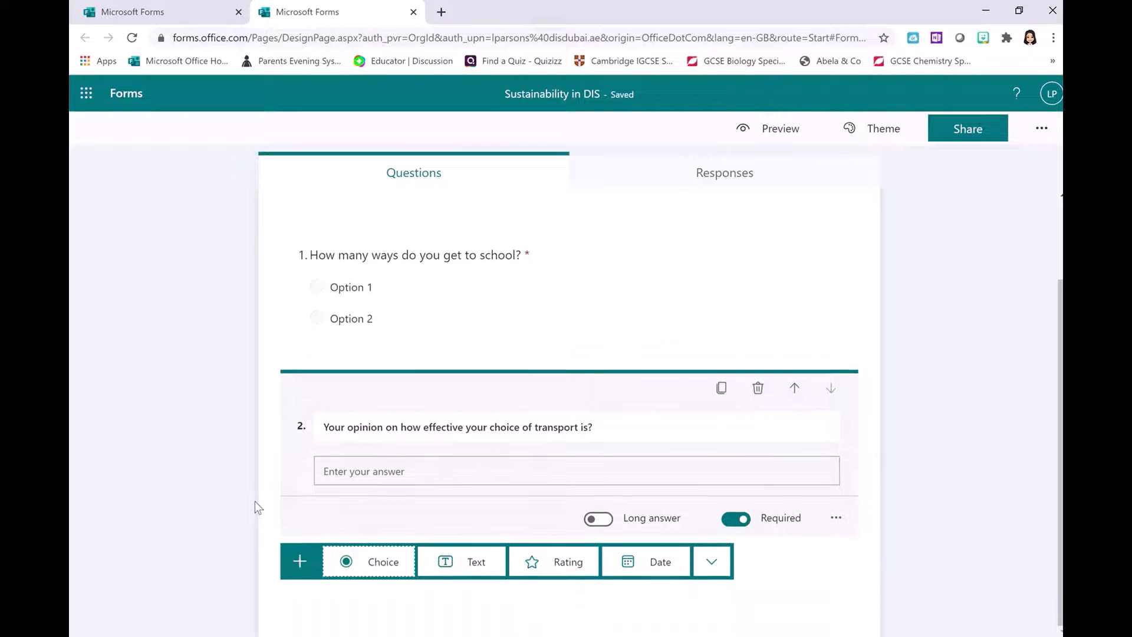
# - Add star Rating question 3 titled 'How effective do rate walking to school?'
pyautogui.click(570, 565)
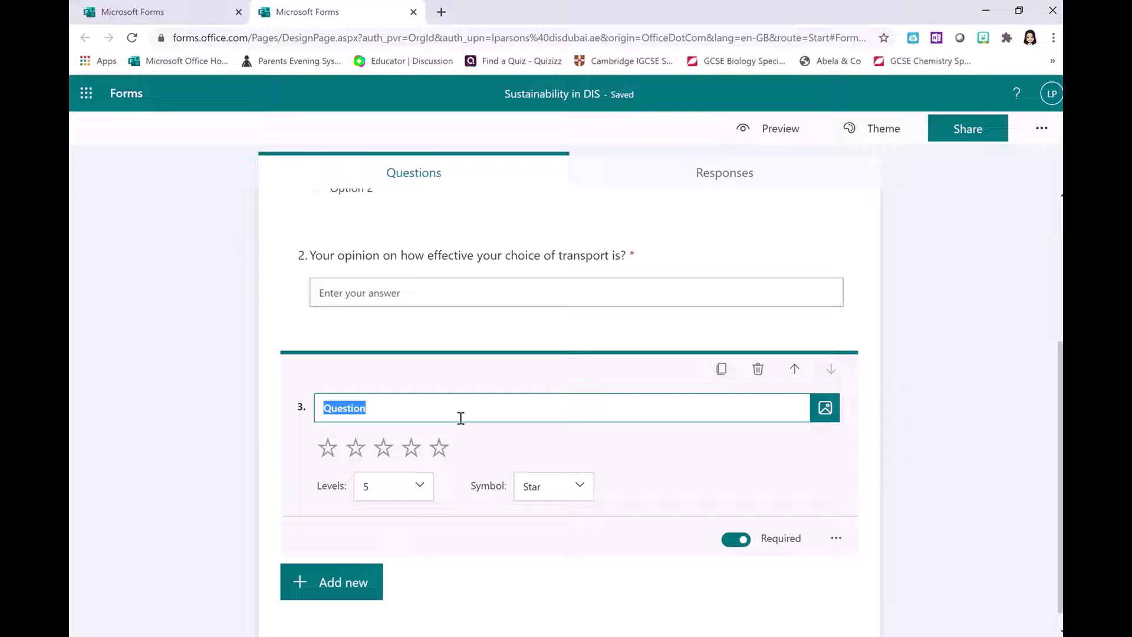
pyautogui.write('How effec')
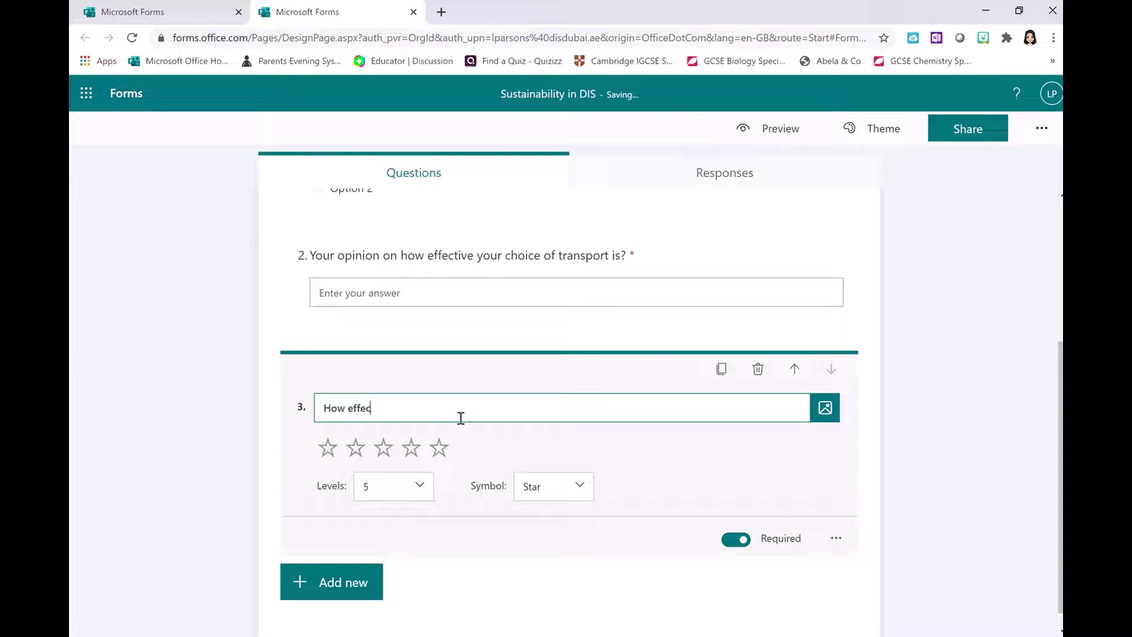
pyautogui.write('tive do rate walking to school?')
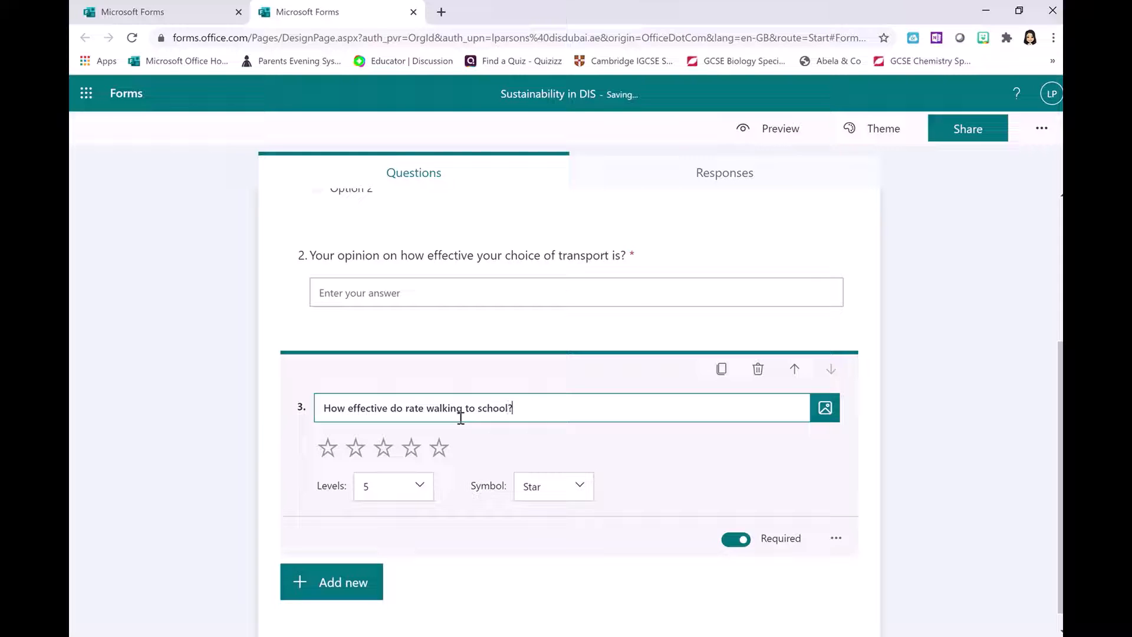
# - Label 1 Star 'i struggle to get in on time' and 5 Stars with the walking-love label
pyautogui.click(838, 542)
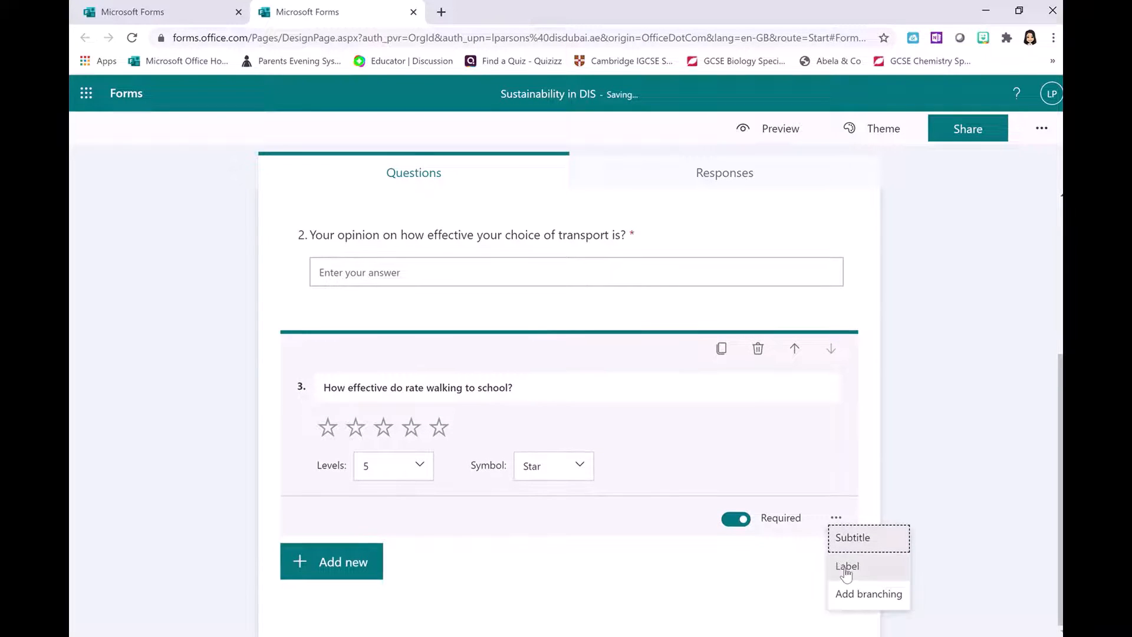
pyautogui.click(847, 570)
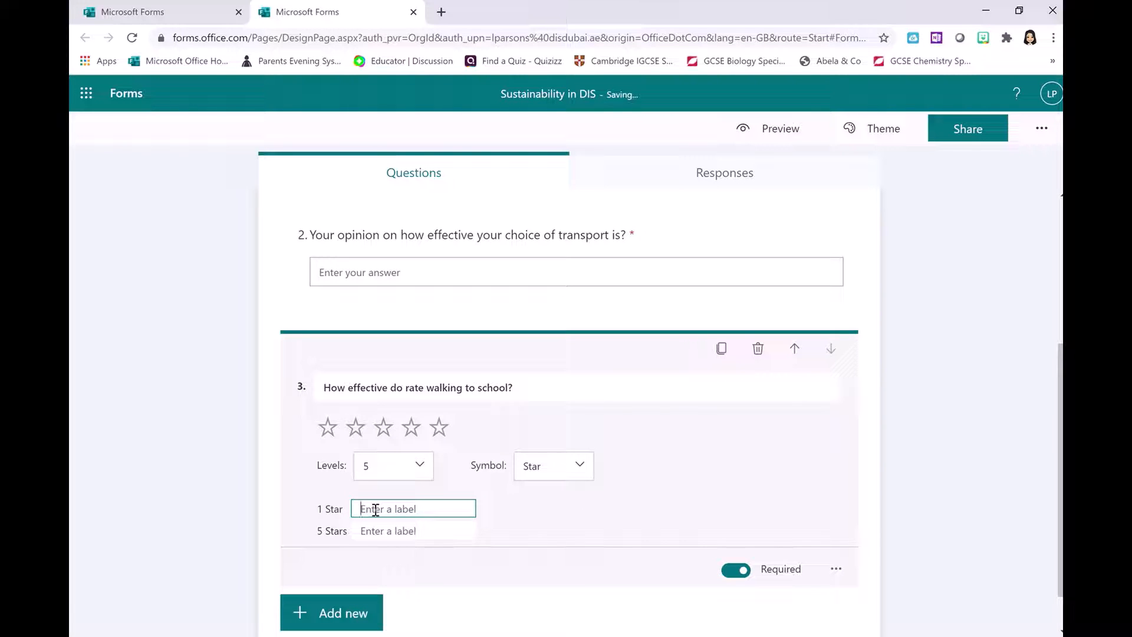
pyautogui.write('i st')
pyautogui.write('ruggle to')
pyautogui.write(' get in ')
pyautogui.write('on tim')
pyautogui.write('e')
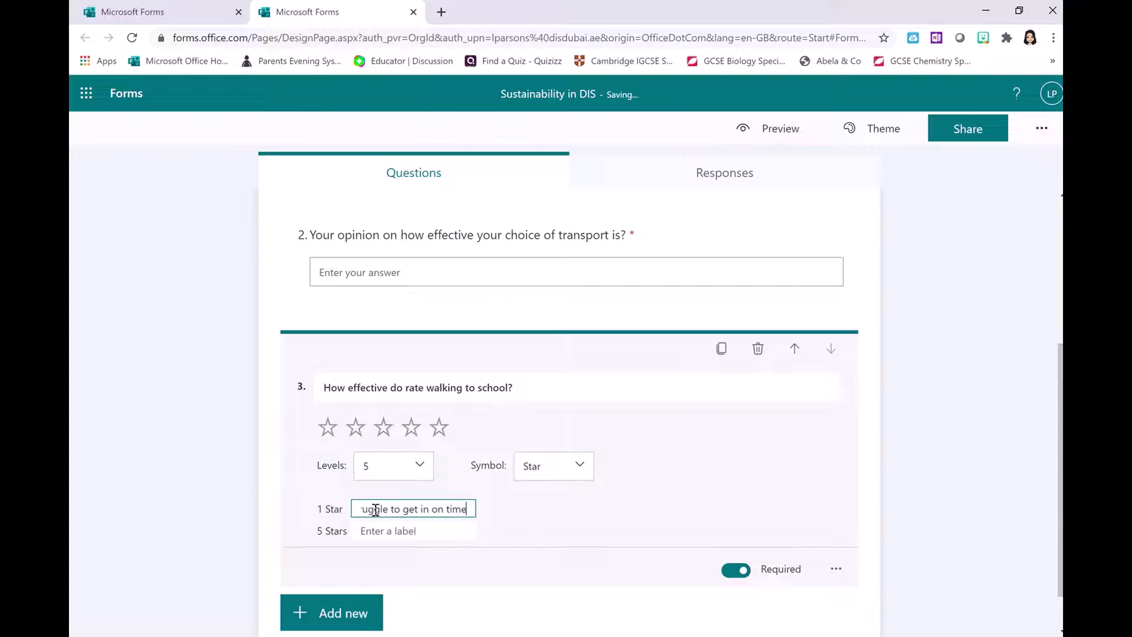
pyautogui.click(417, 532)
pyautogui.write('I')
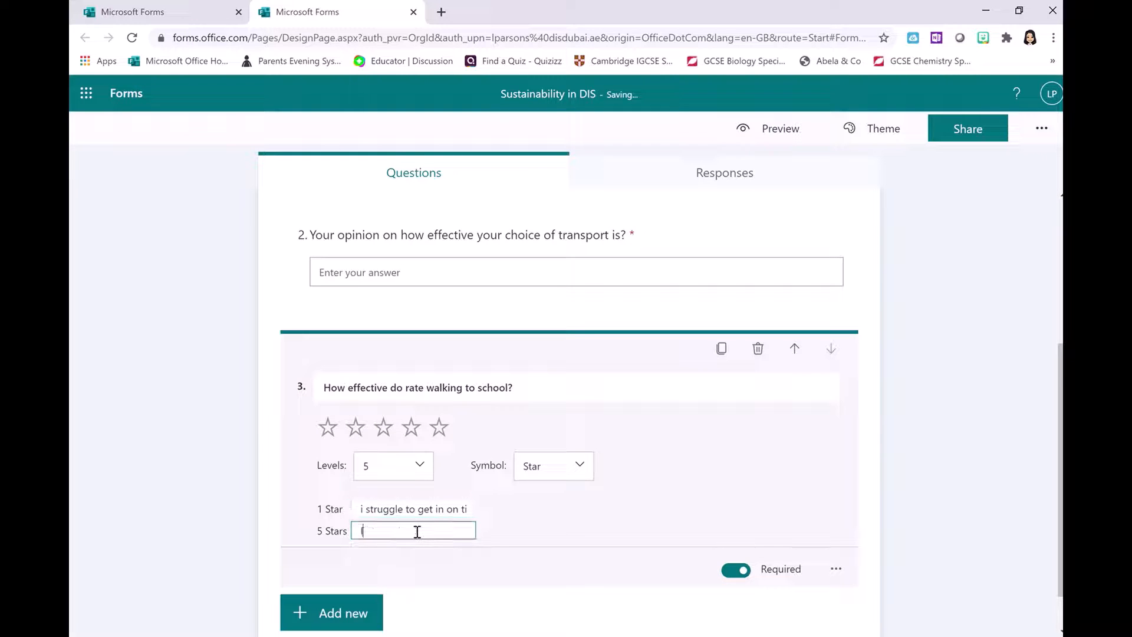
pyautogui.write(' love walkig')
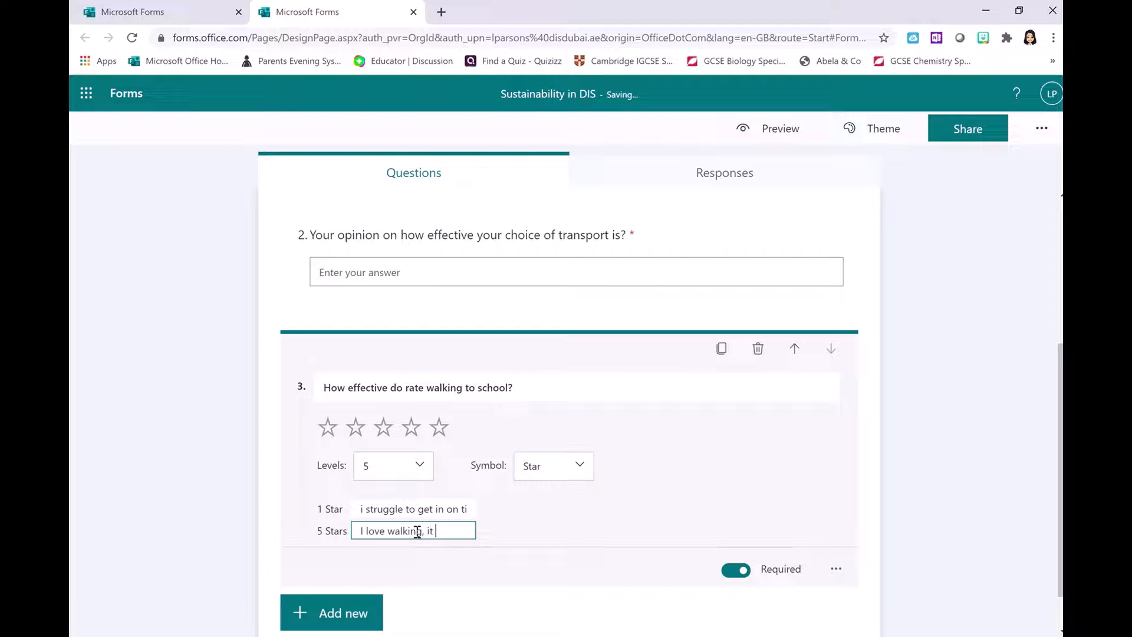
pyautogui.write('gets me in')
pyautogui.write(' and wa')
pyautogui.write('kes me up')
pyautogui.click(550, 539)
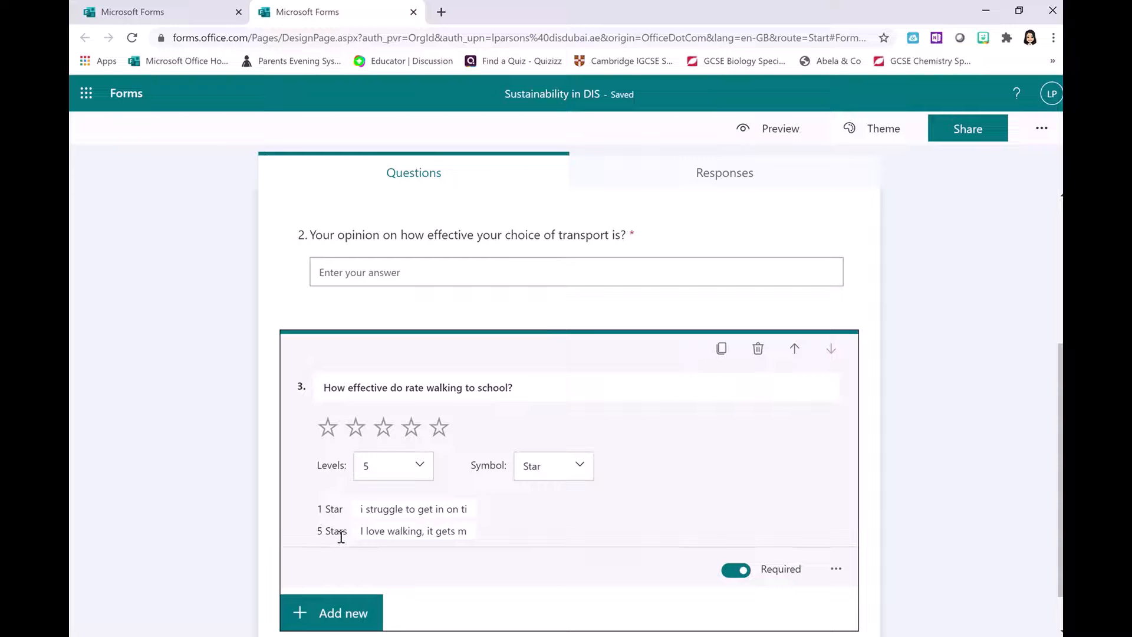
# - Capitalise the one-star label to read 'I struggle to get in on time'
pyautogui.click(361, 509)
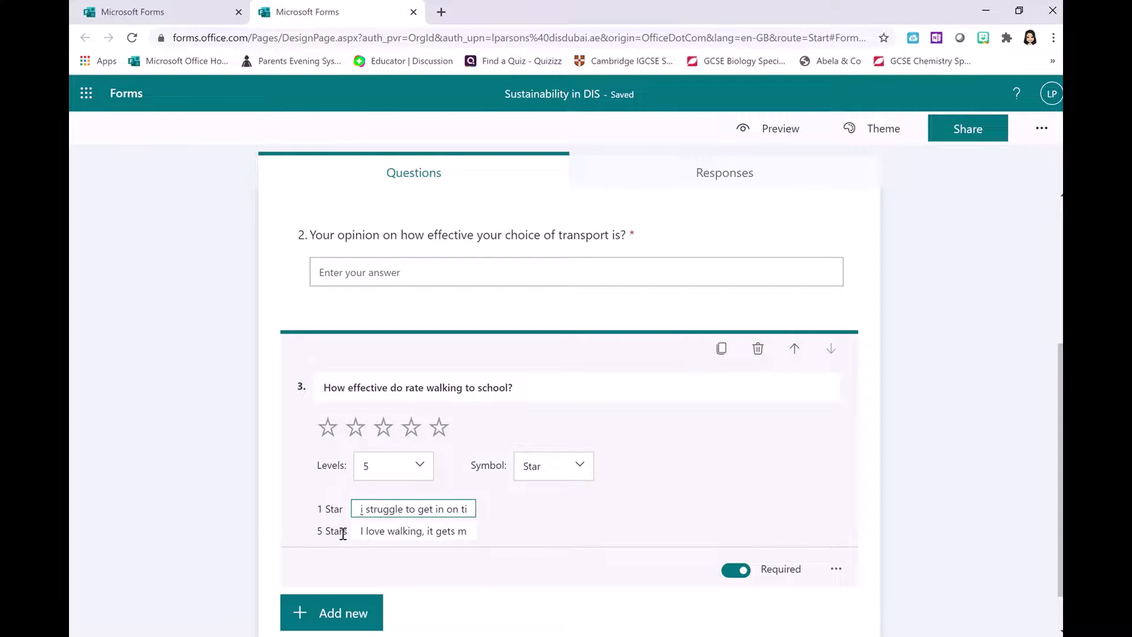
pyautogui.press('Delete')
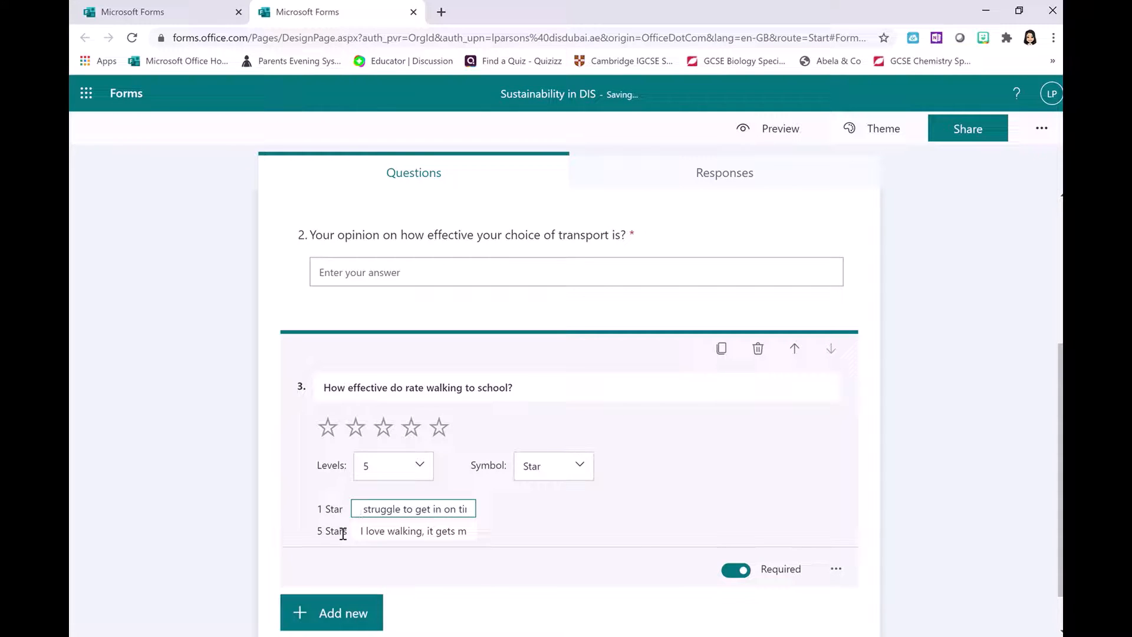
pyautogui.write('I')
pyautogui.click(507, 506)
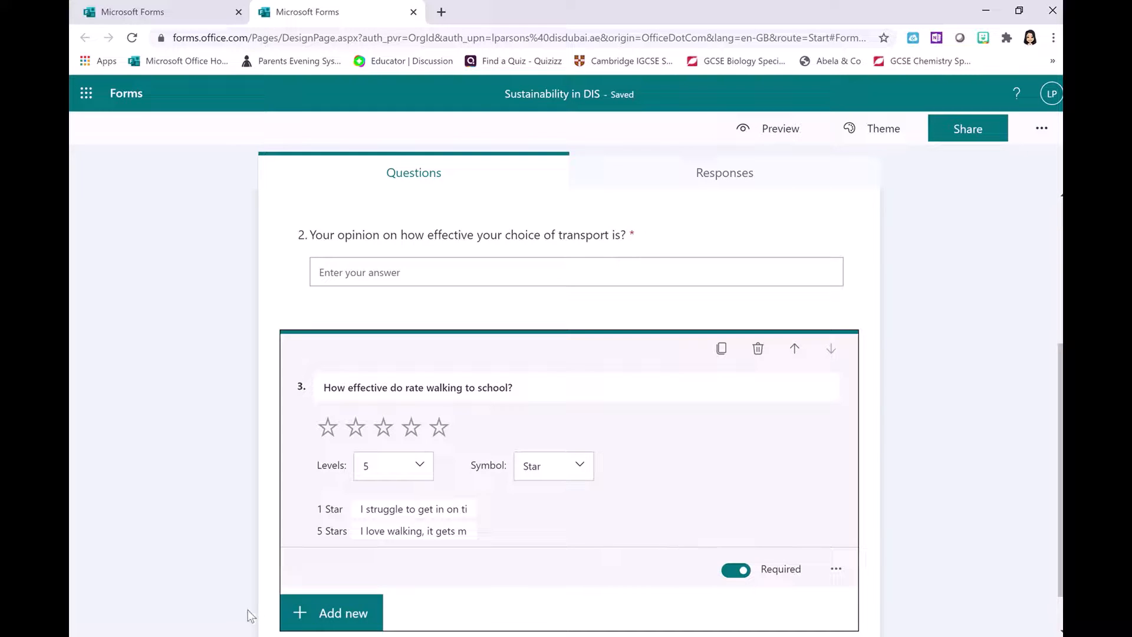
# - Insert Likert question 4 with columns Option 1–5 and rows Statement 1 and 2
pyautogui.click(299, 614)
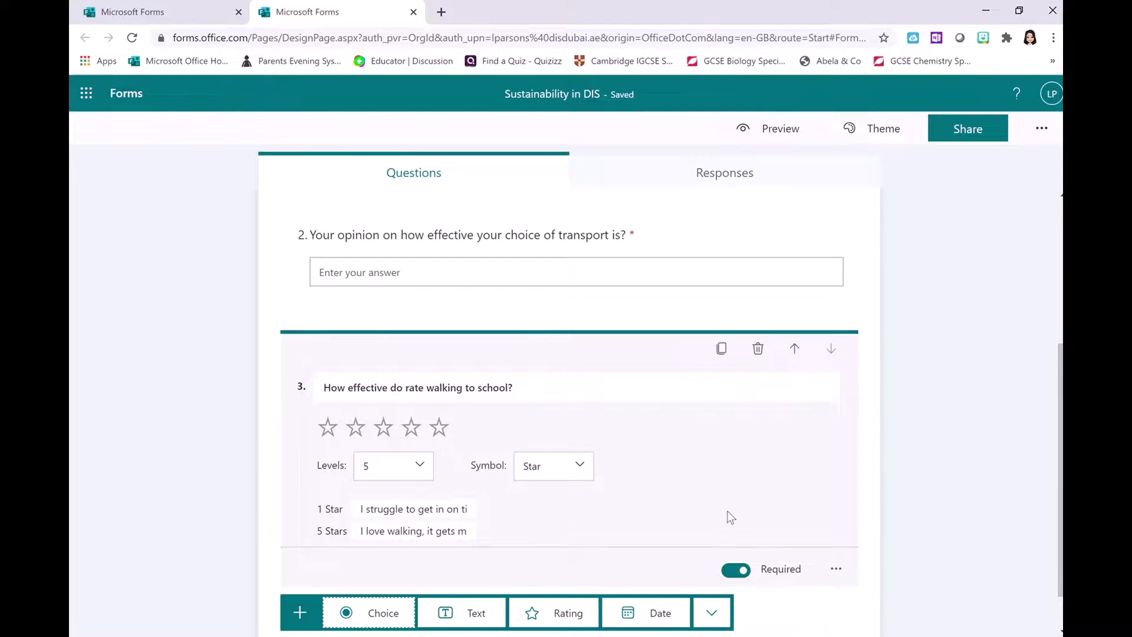
pyautogui.click(720, 563)
pyautogui.moveTo(732, 521)
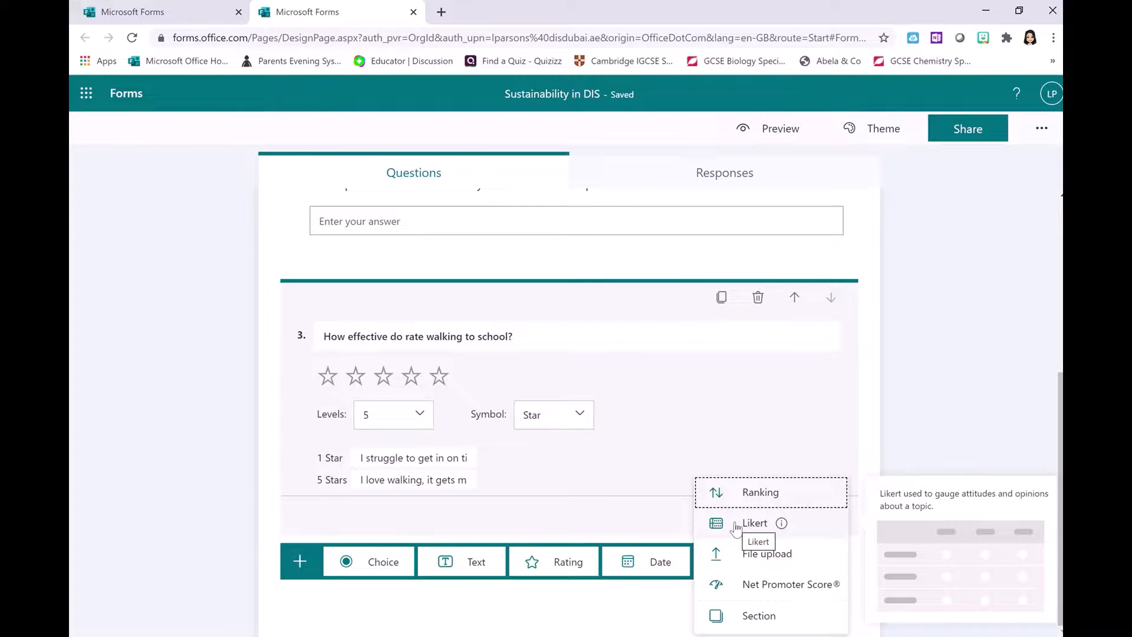
pyautogui.click(736, 524)
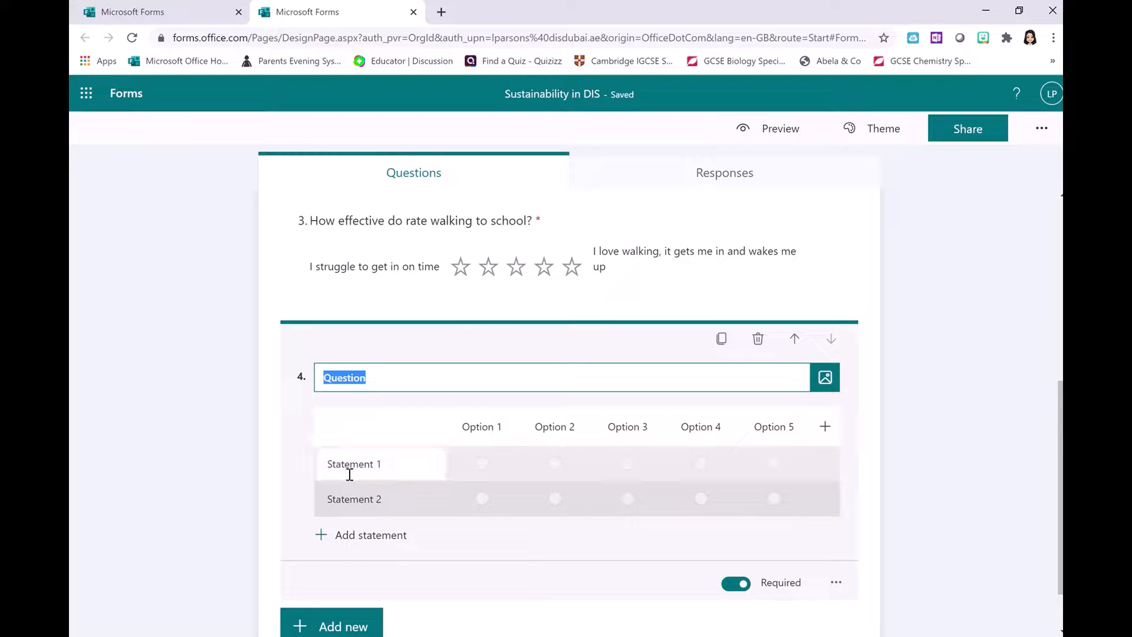
pyautogui.click(391, 463)
pyautogui.click(463, 431)
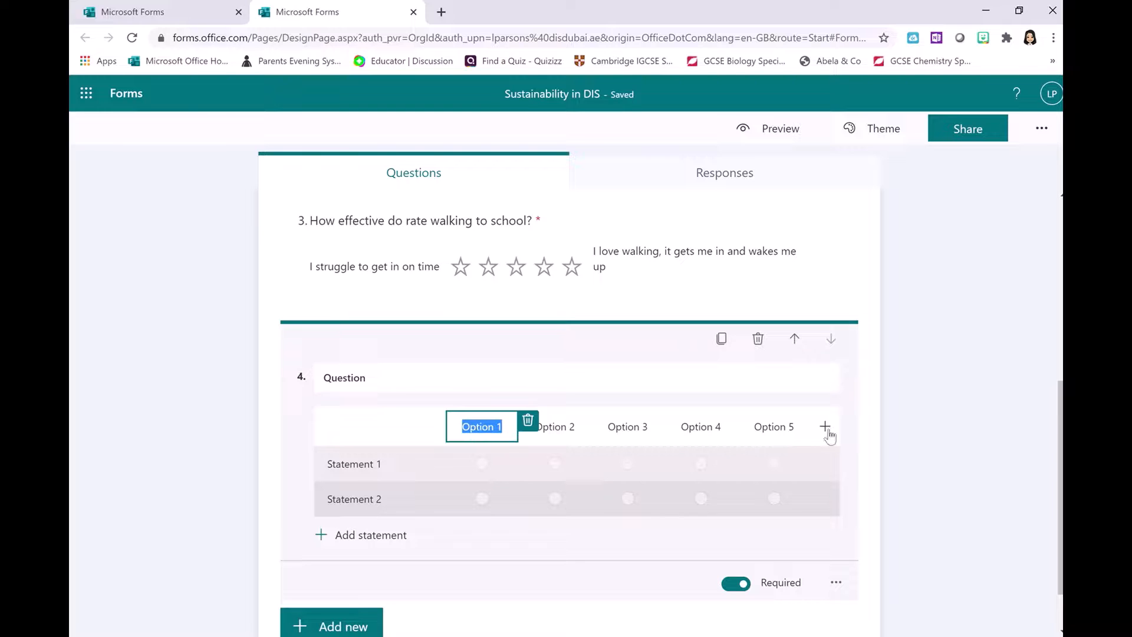
pyautogui.click(628, 427)
pyautogui.scroll(-1, 869, 464)
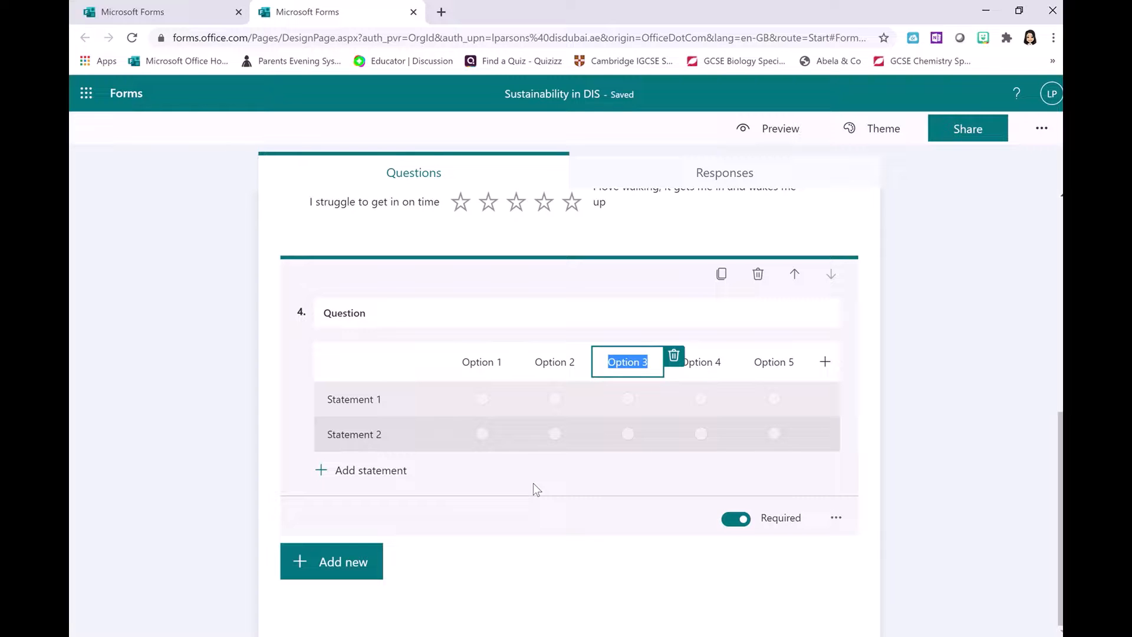
pyautogui.scroll(7, 533, 483)
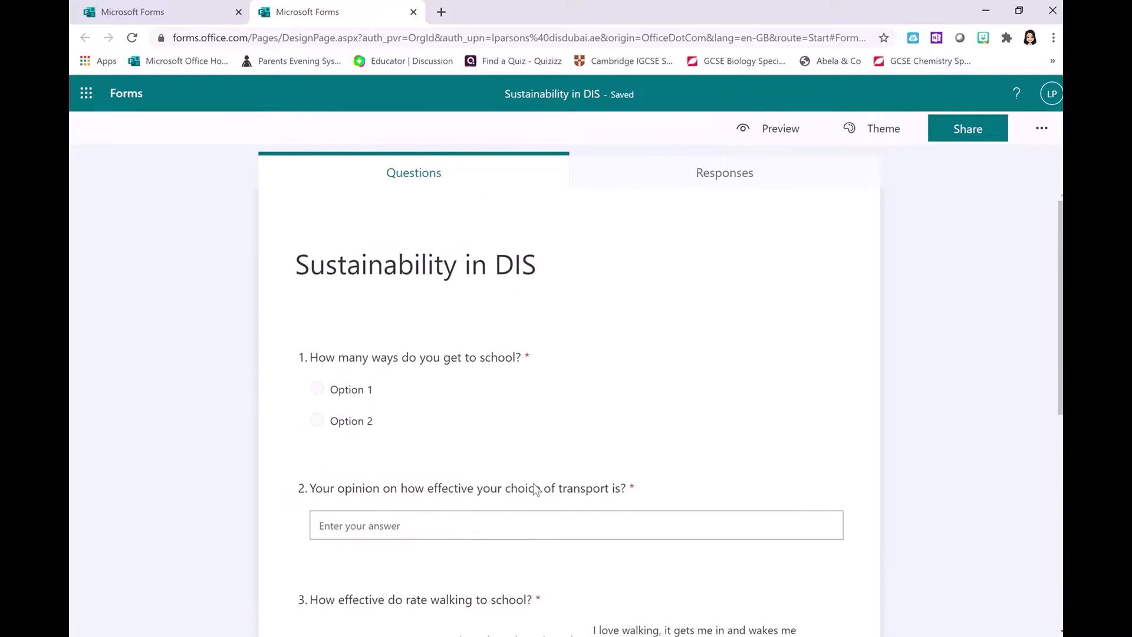
# - Open 'The Digital Audit 2021- Part 5' and view its 69-response summary
pyautogui.click(725, 172)
pyautogui.click(124, 94)
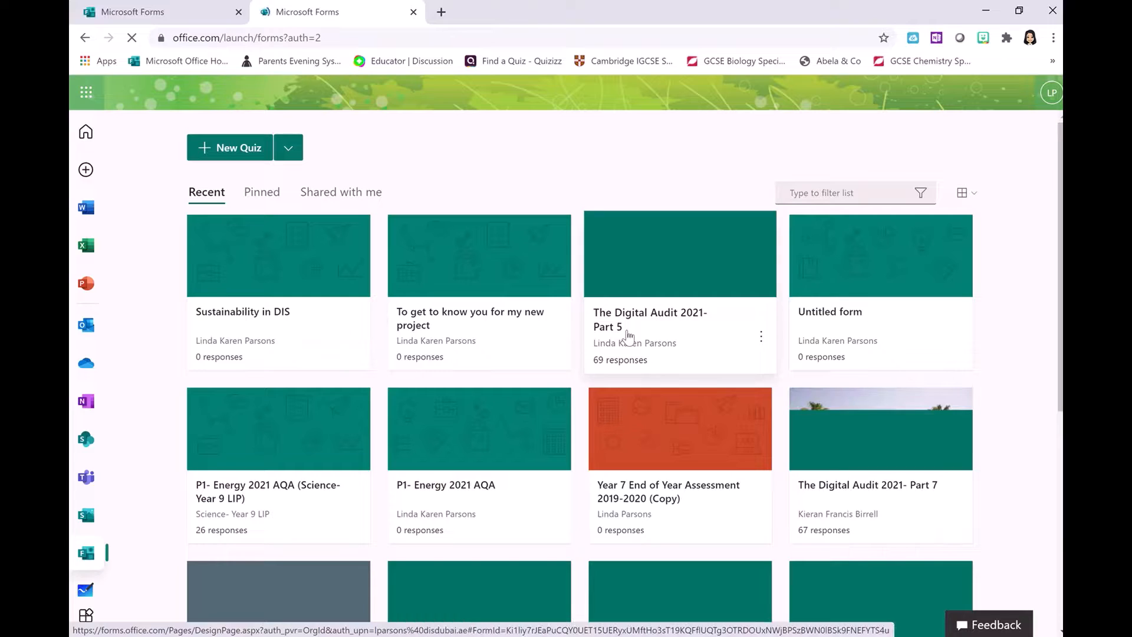
pyautogui.click(629, 336)
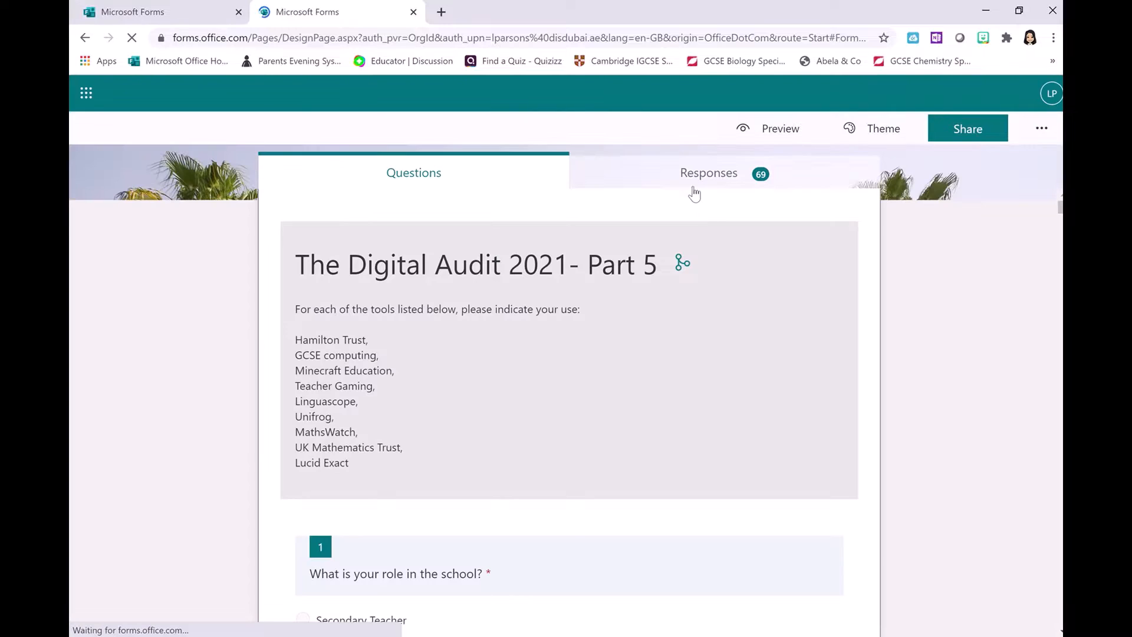
pyautogui.click(694, 188)
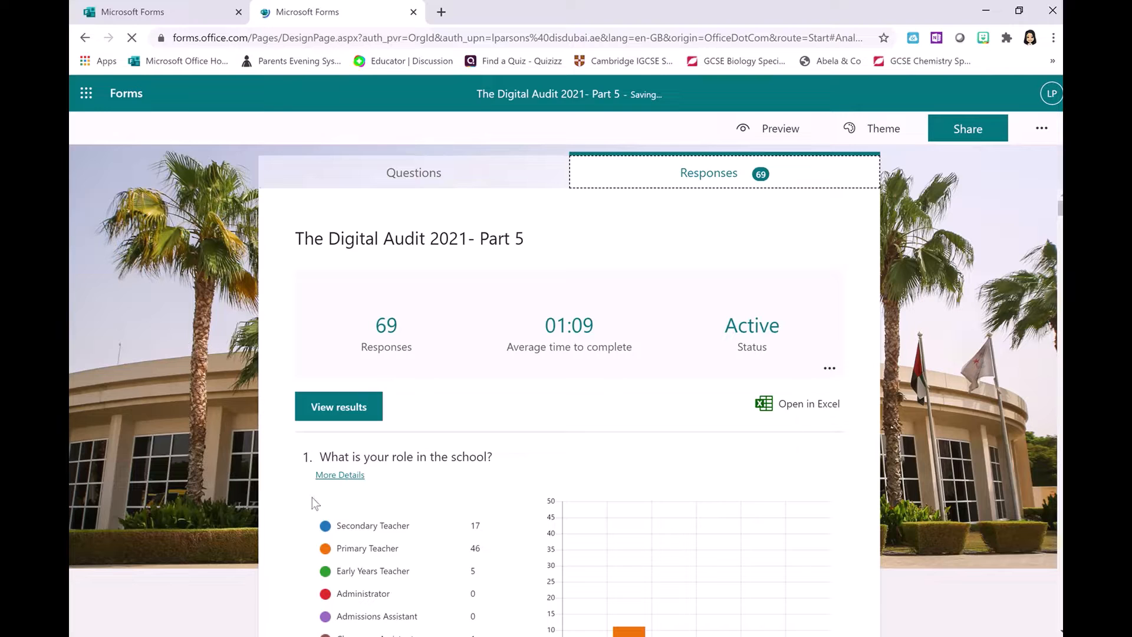
pyautogui.scroll(-5, 209, 477)
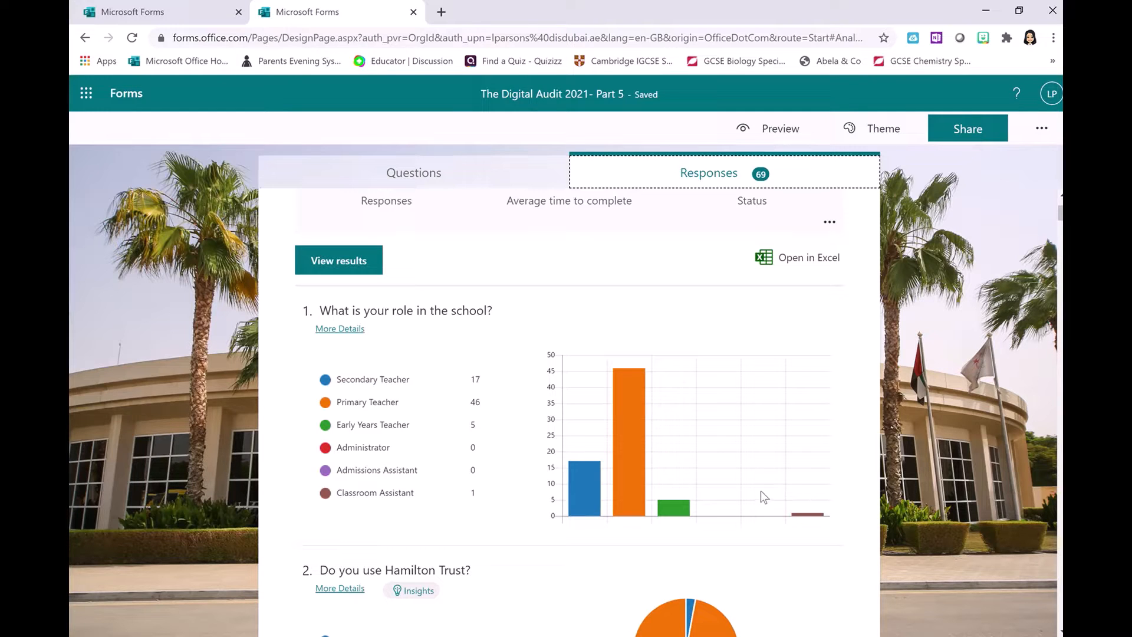
pyautogui.scroll(-3, 231, 518)
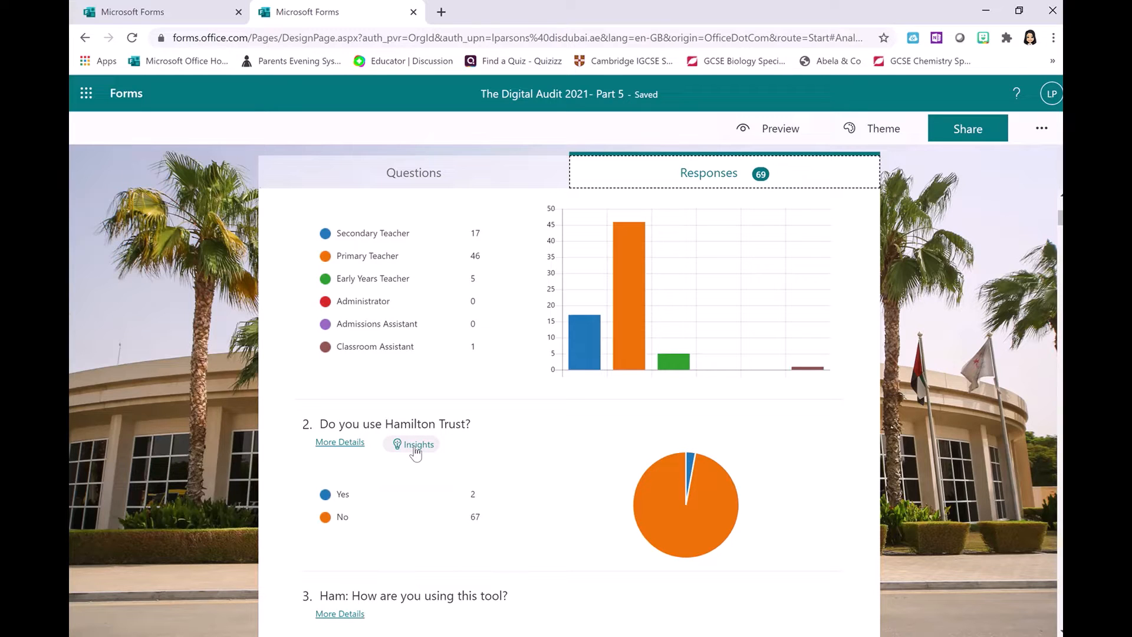
pyautogui.click(416, 448)
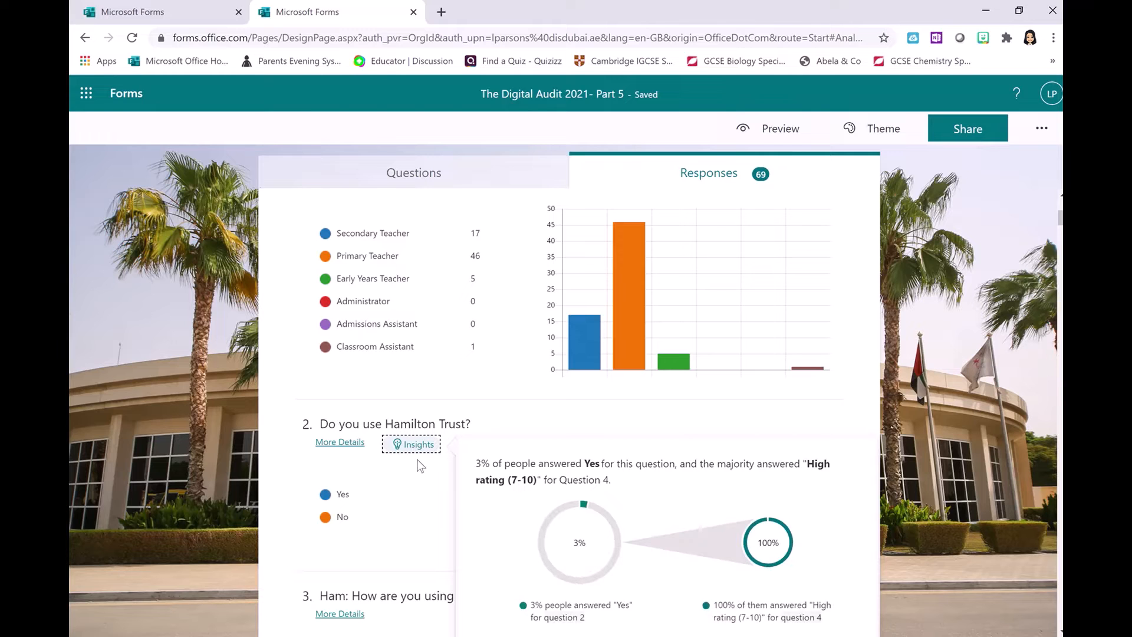
pyautogui.scroll(-4, 421, 466)
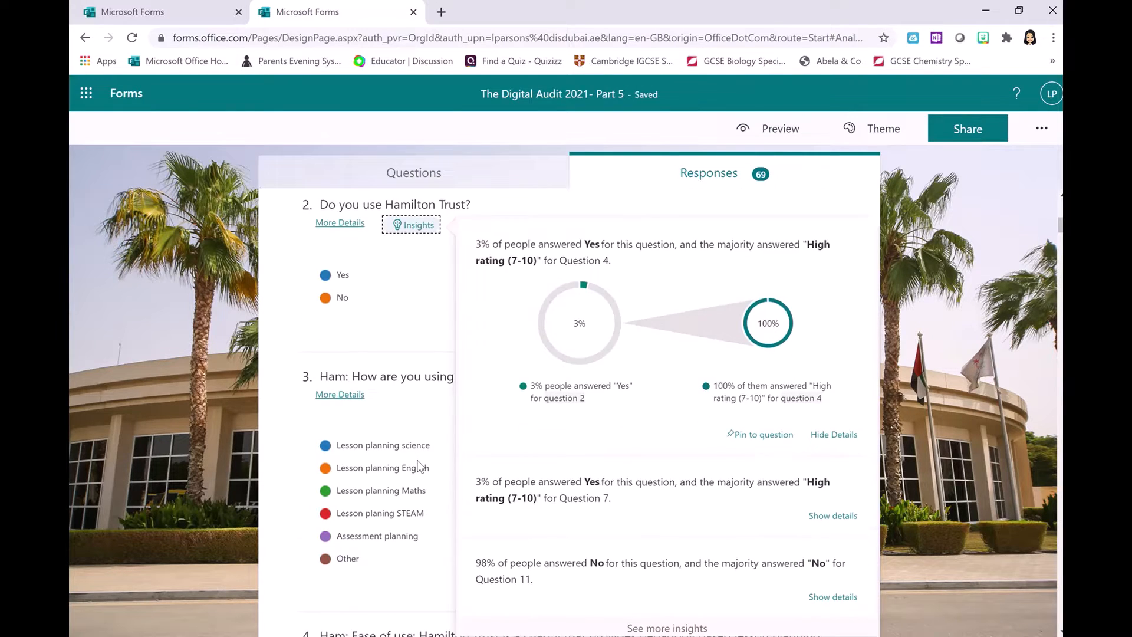
pyautogui.scroll(-2, 421, 466)
pyautogui.scroll(3, 420, 465)
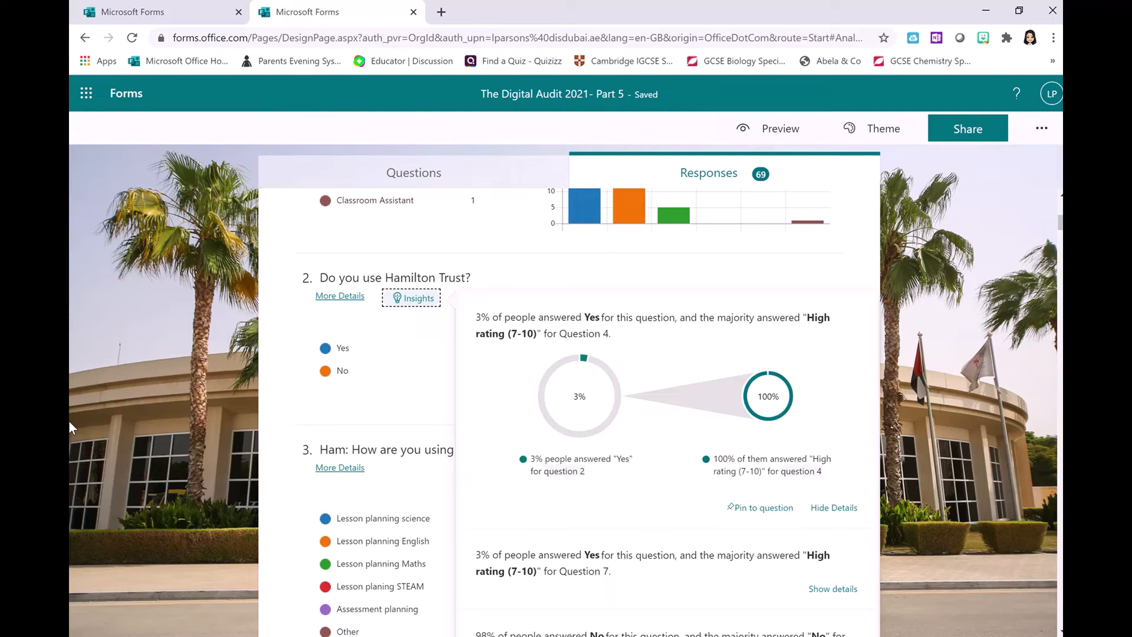
pyautogui.click(946, 318)
pyautogui.click(946, 317)
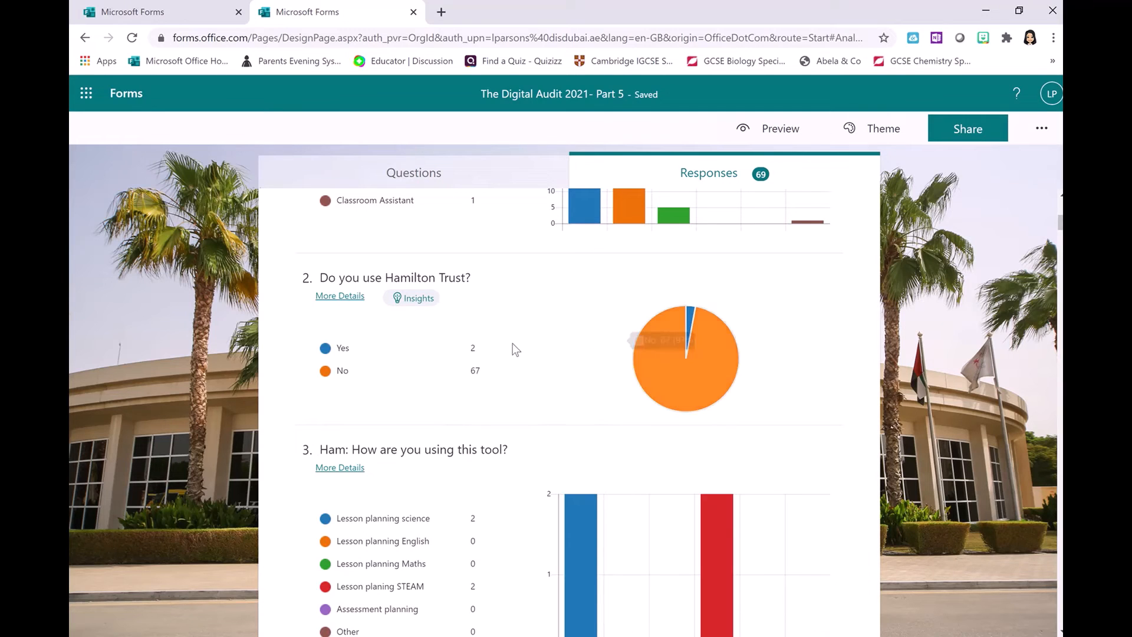